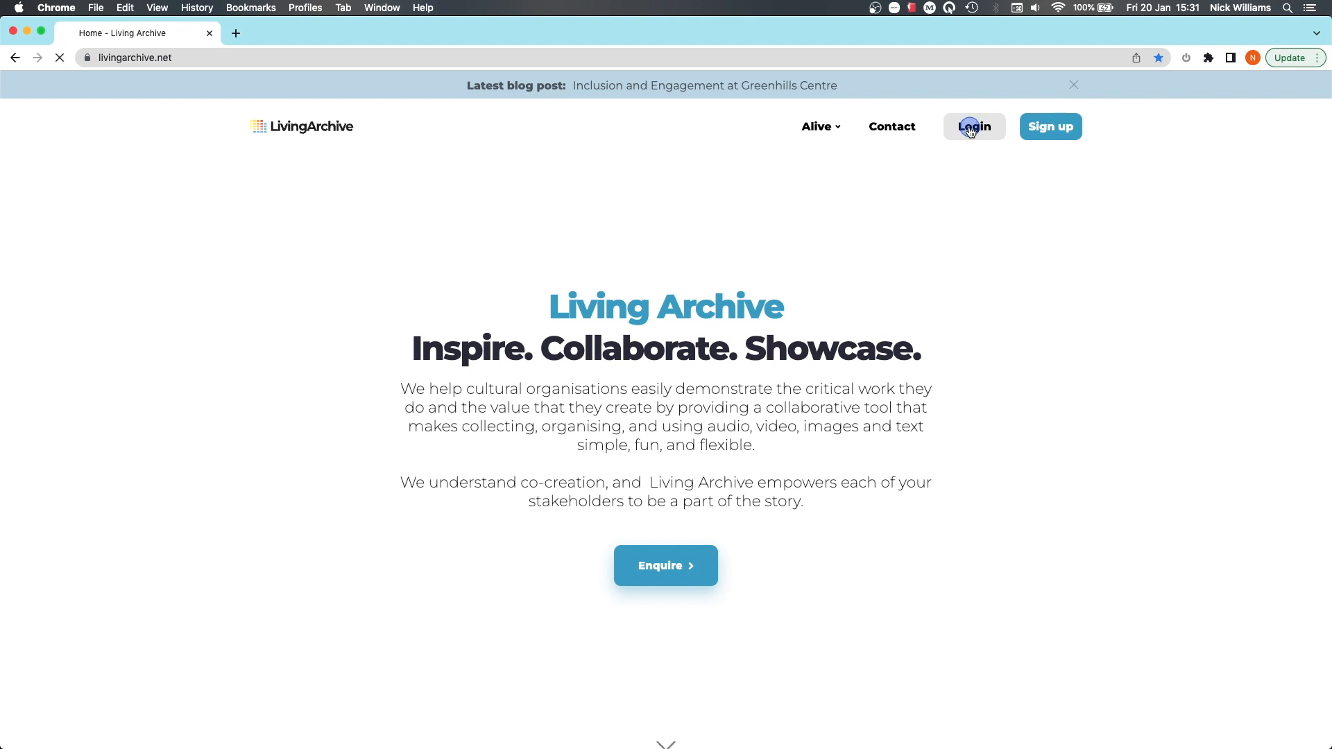
Sign in to LivingArchive with the demo account's e-mail and password
left_click(575, 263)
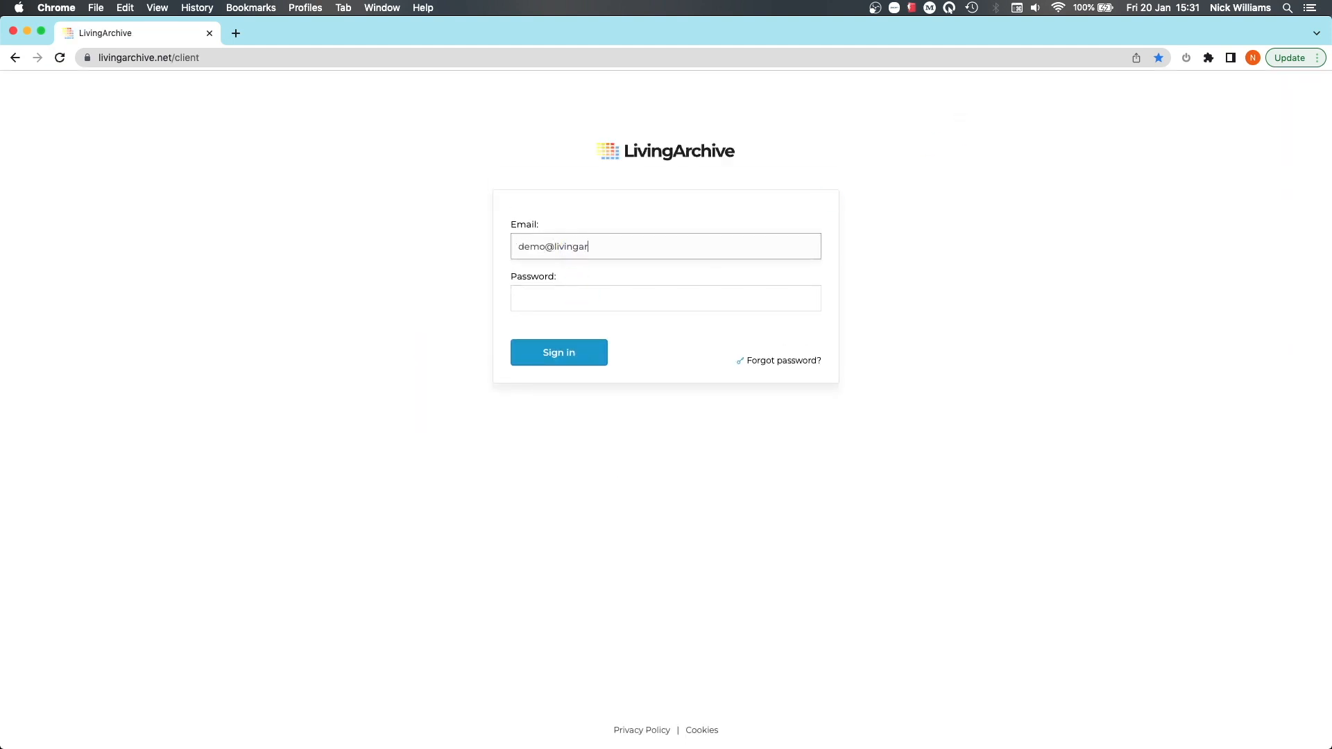
key("Tab")
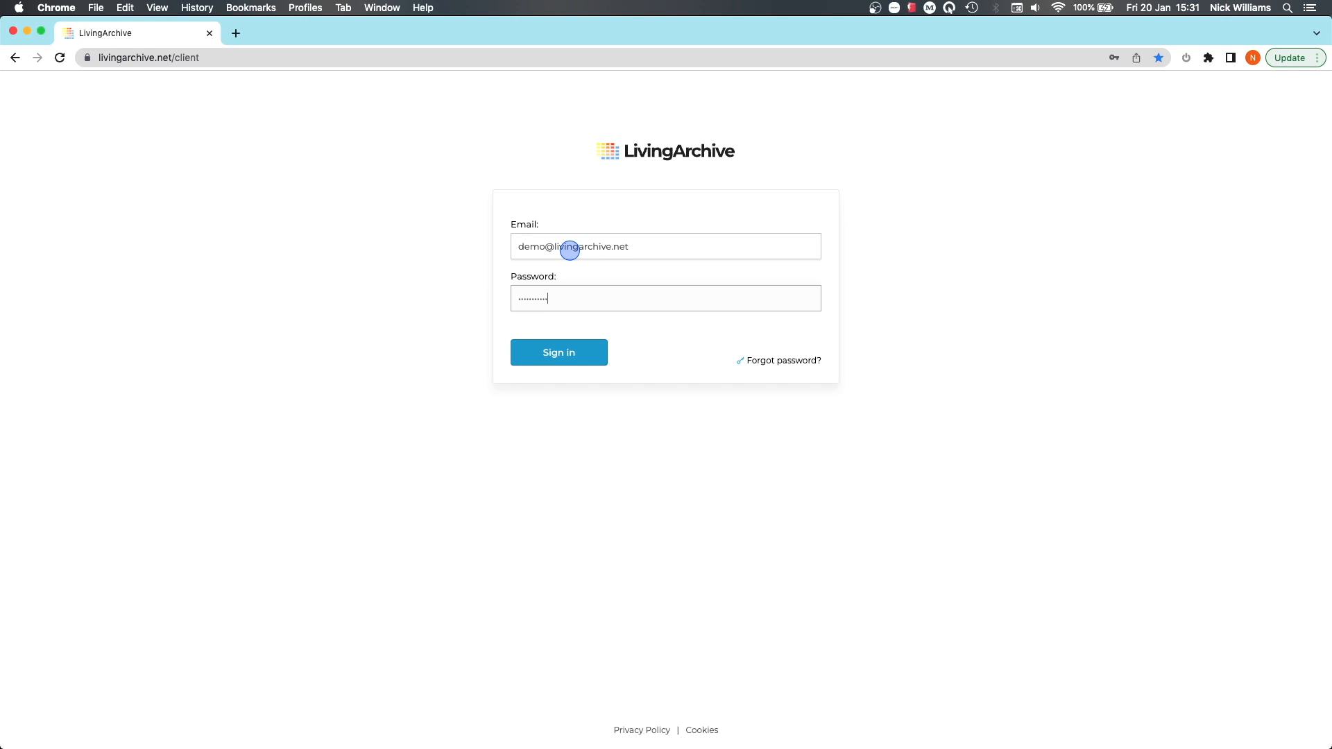
key("Return")
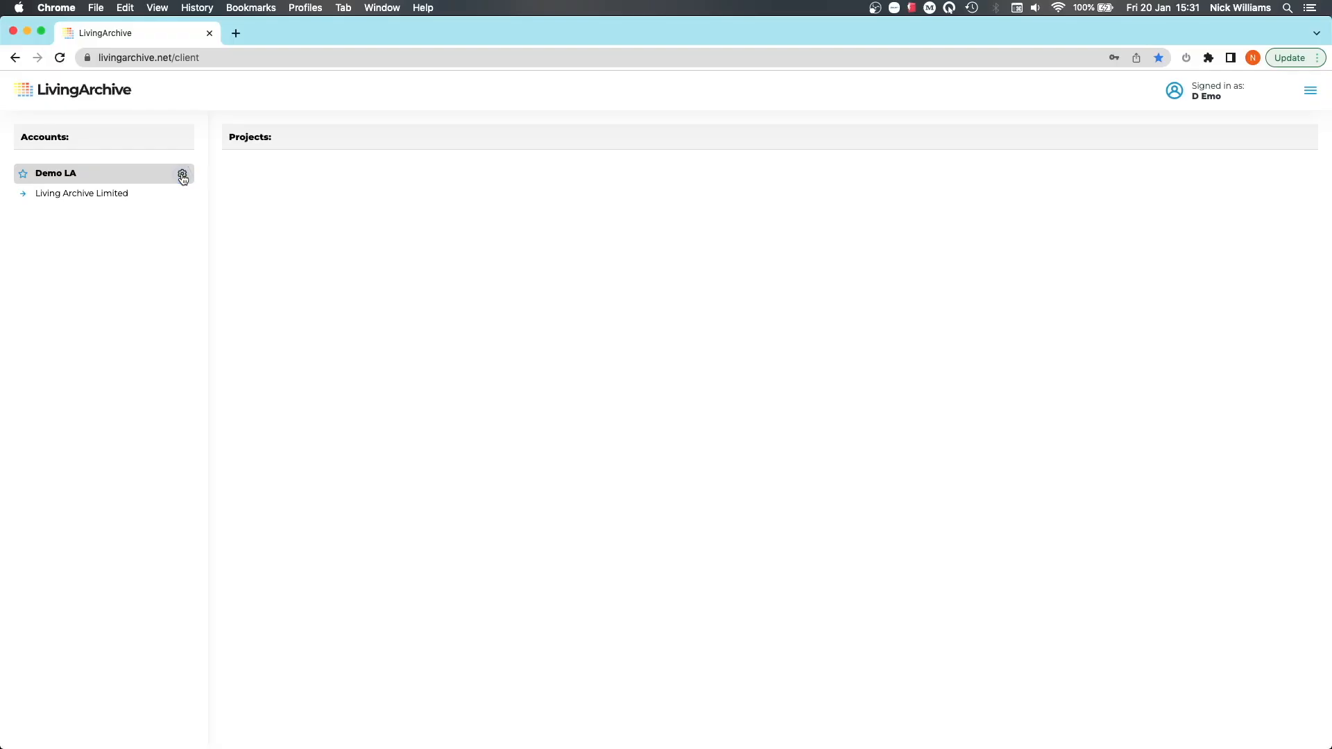
Add a project named "New Project" to the Demo LA account and save it
left_click(182, 178)
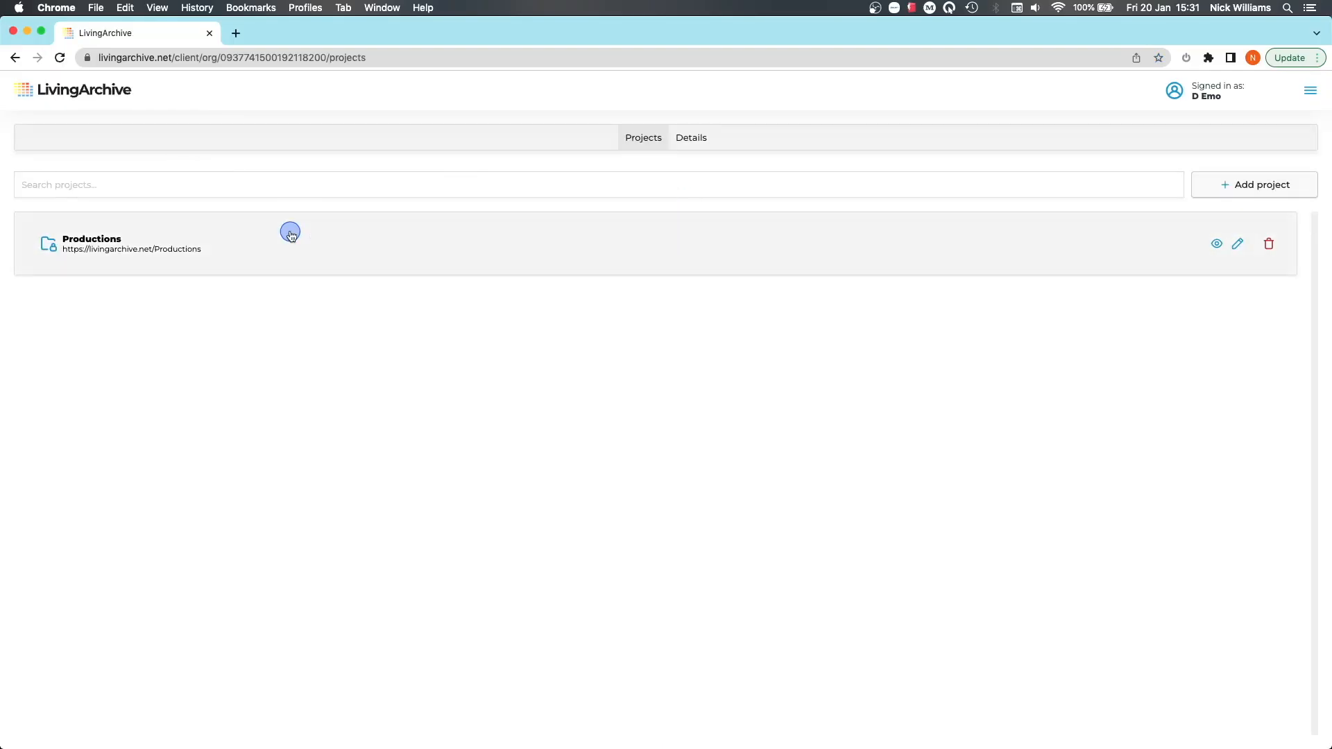
left_click(1254, 185)
left_click(645, 414)
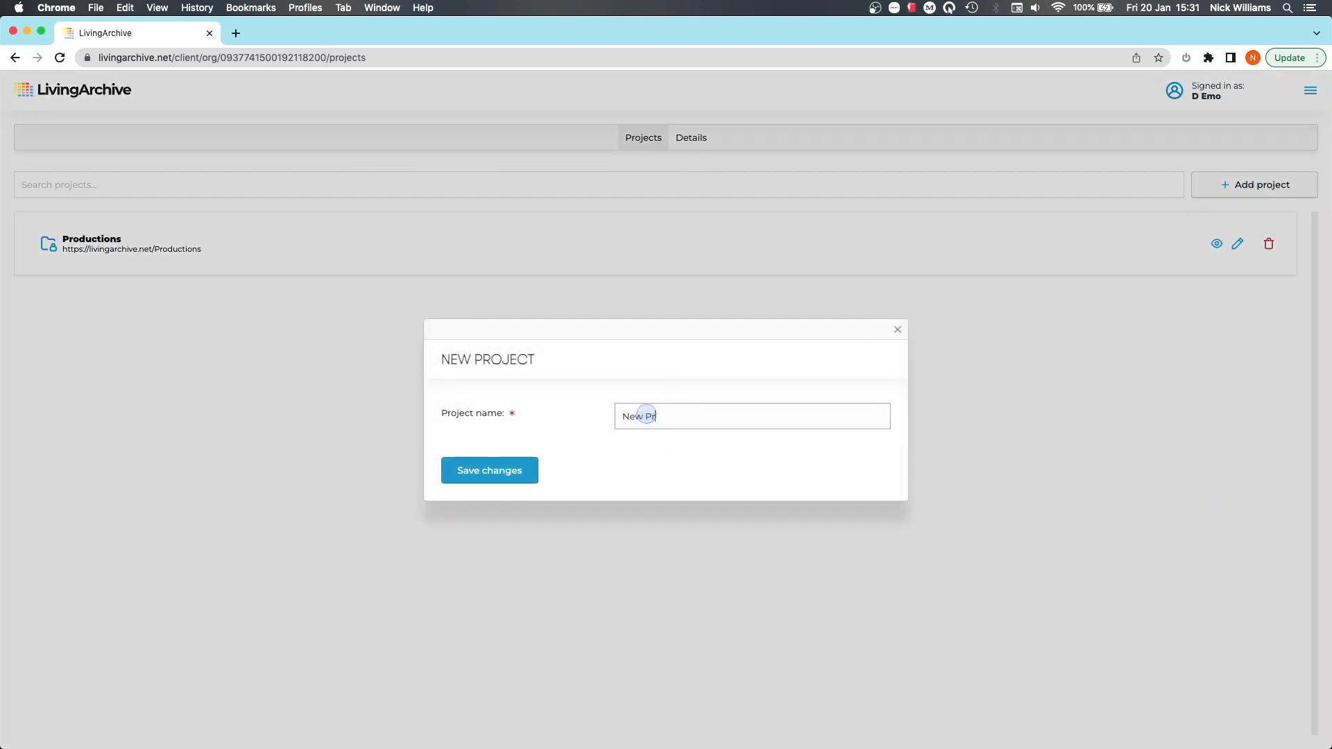
left_click(494, 470)
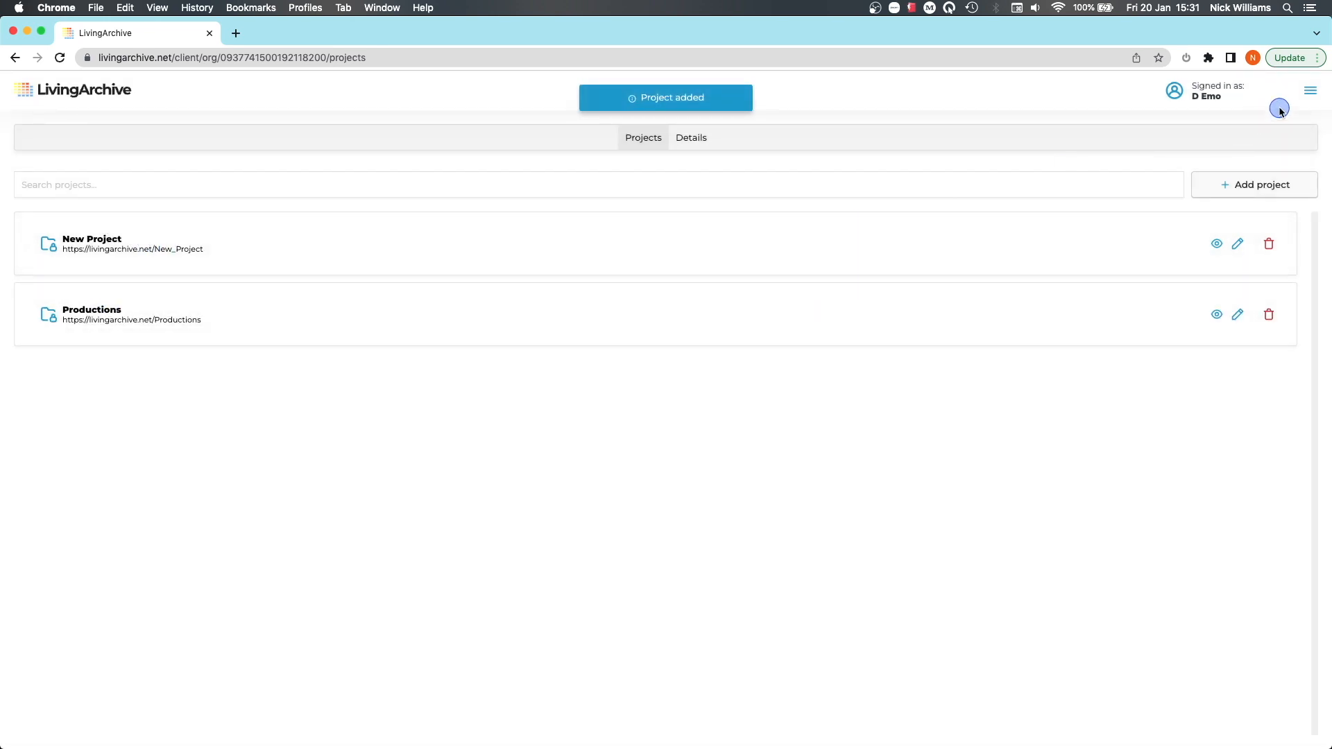
Return to the accounts overview, open New Project under Demo LA, and view its gallery before closing it
left_click(1309, 91)
left_click(1238, 135)
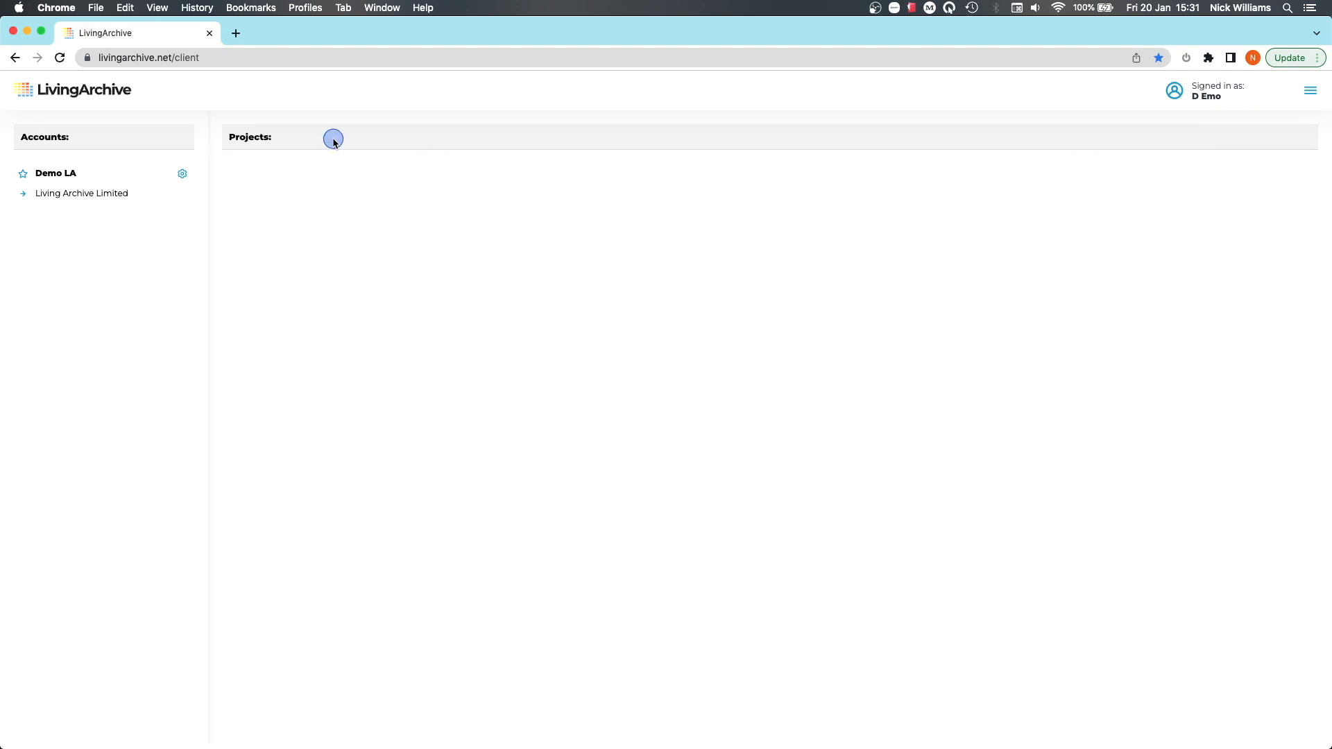
left_click(79, 174)
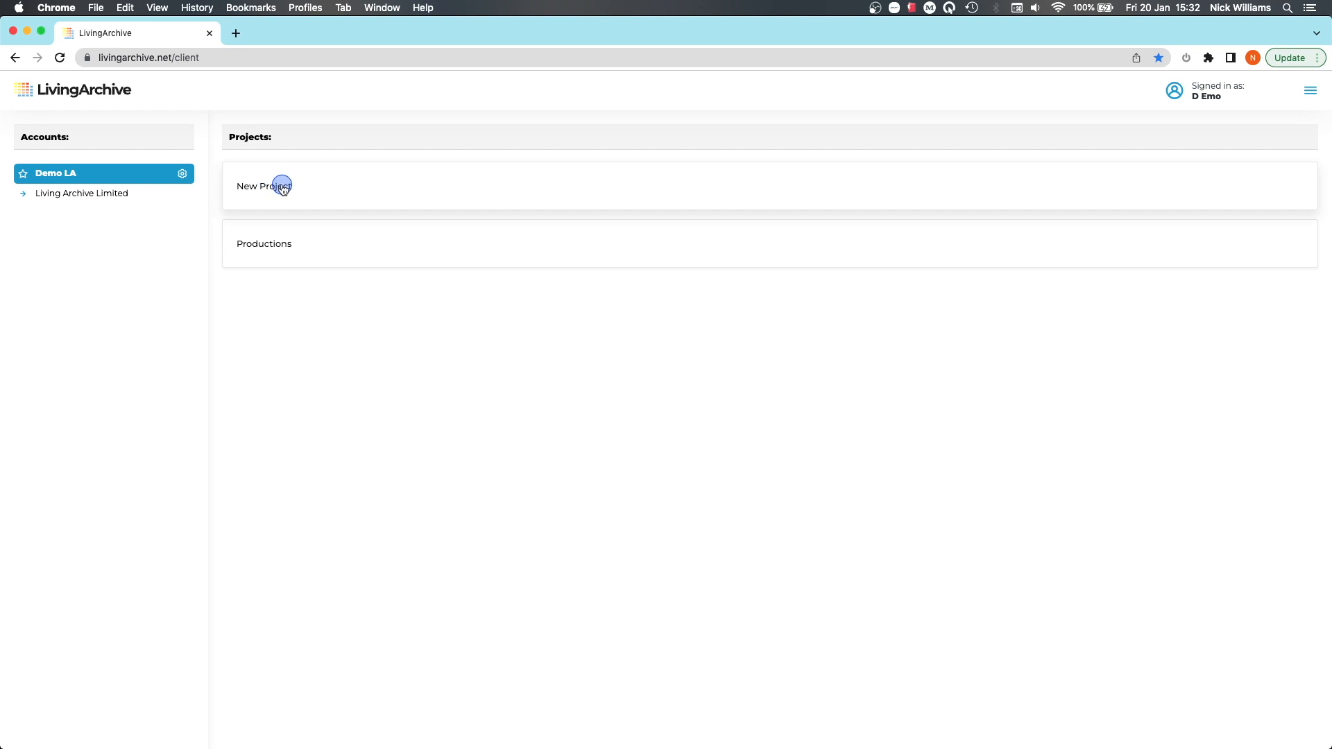
left_click(312, 187)
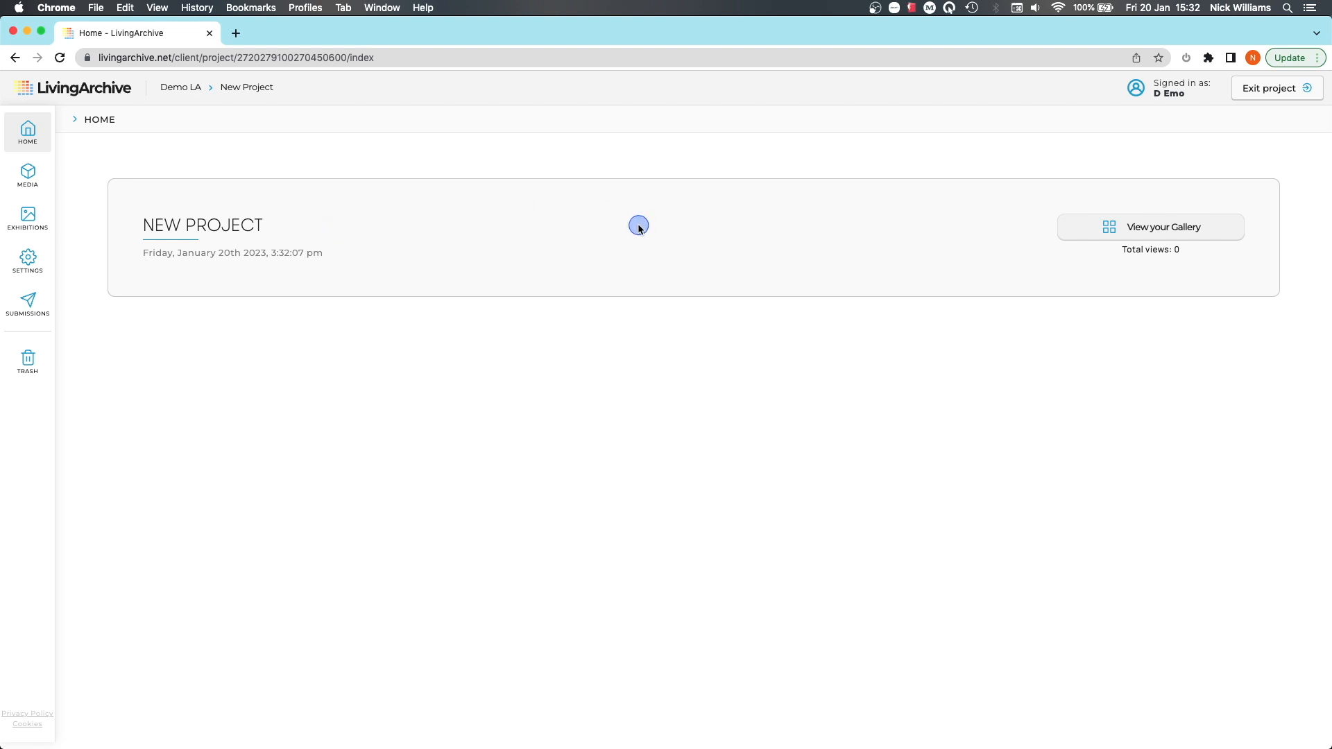
left_click(1127, 231)
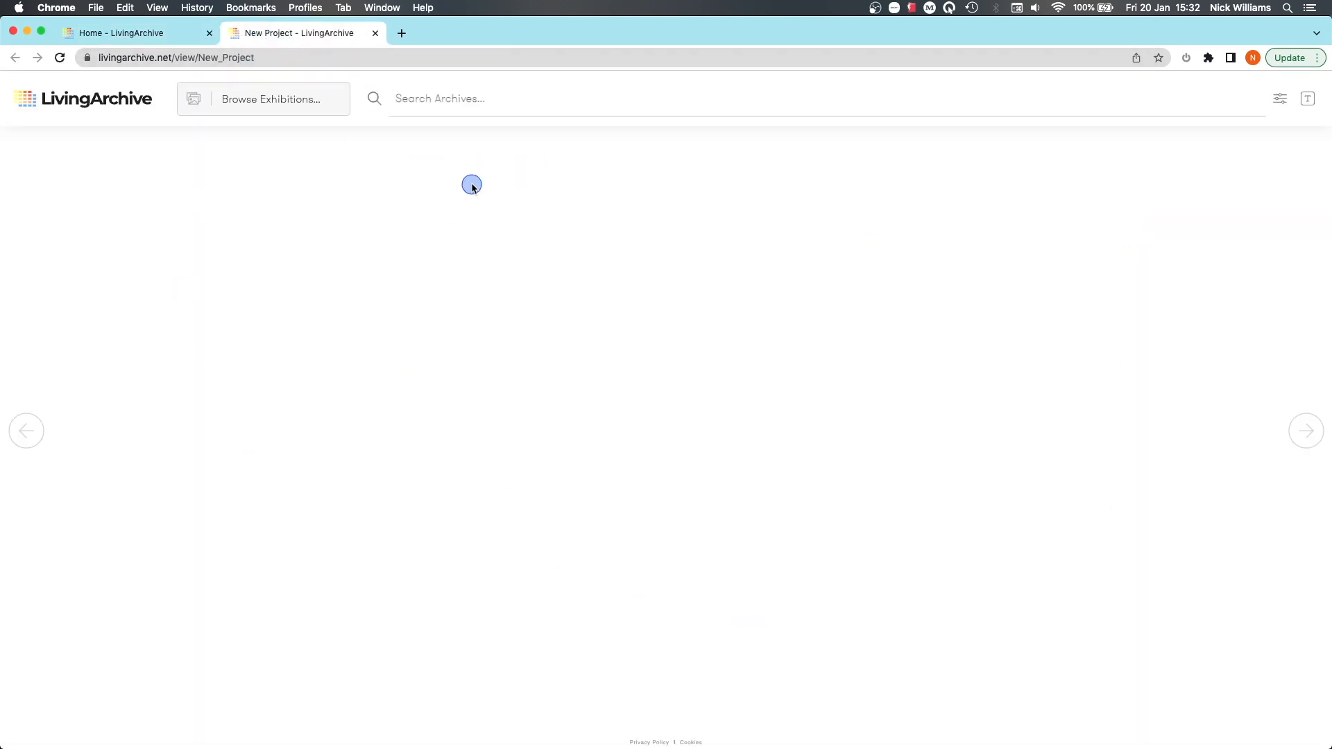
left_click(374, 35)
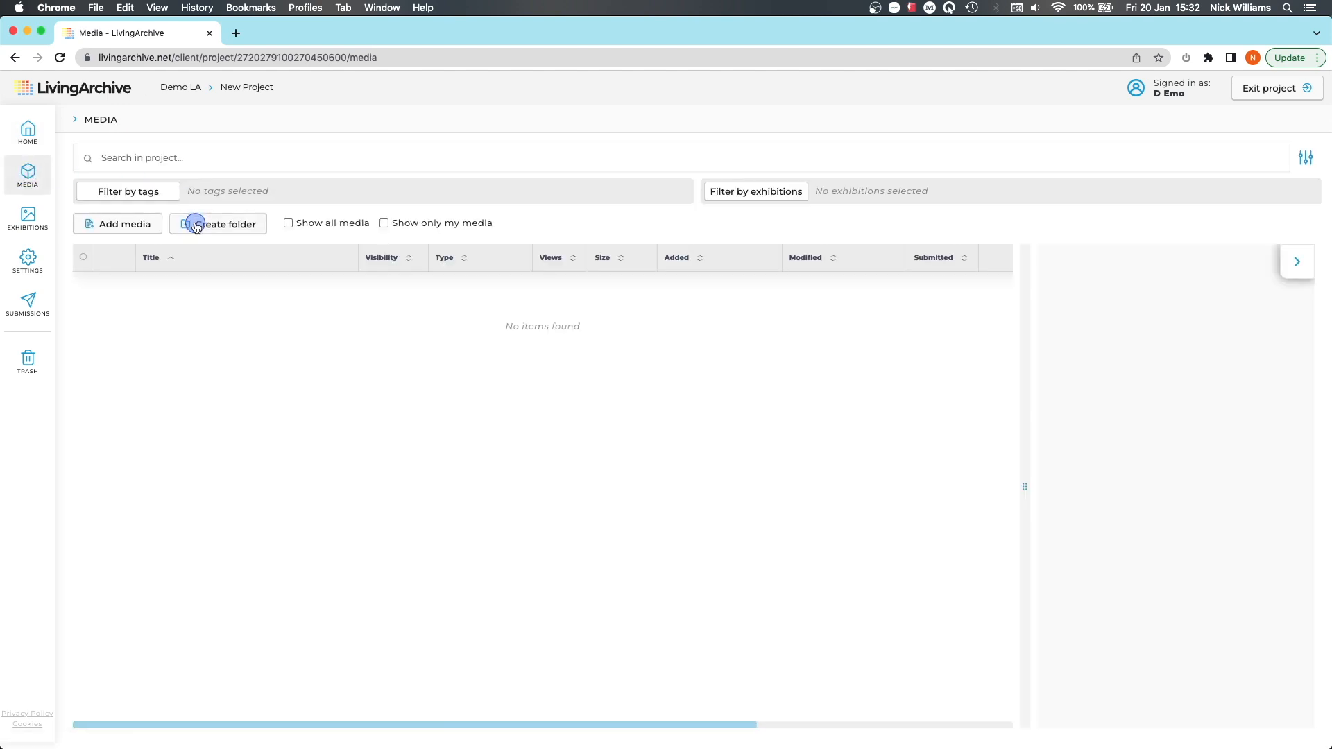
Upload all the JPG images from the Demo-Archive folder in Pictures to the project's media with Private visibility
left_click(137, 226)
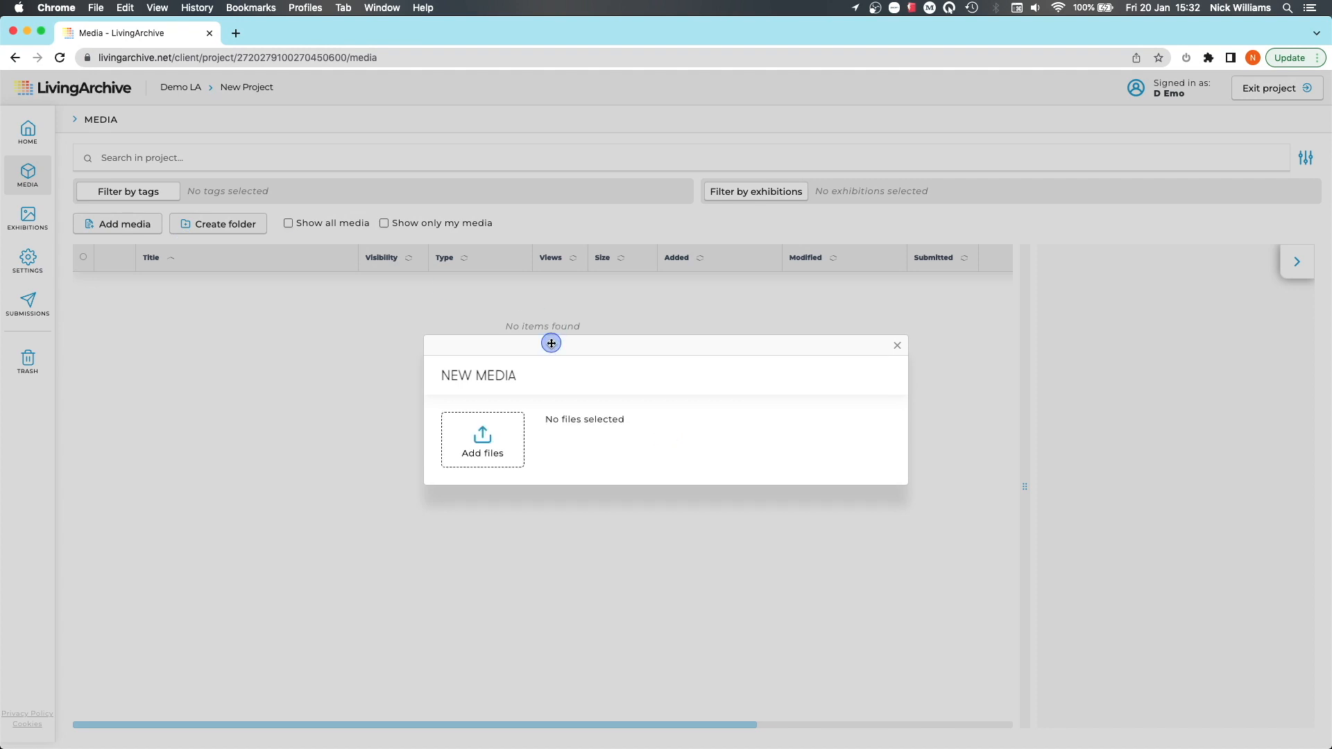
left_click(500, 423)
left_click(494, 443)
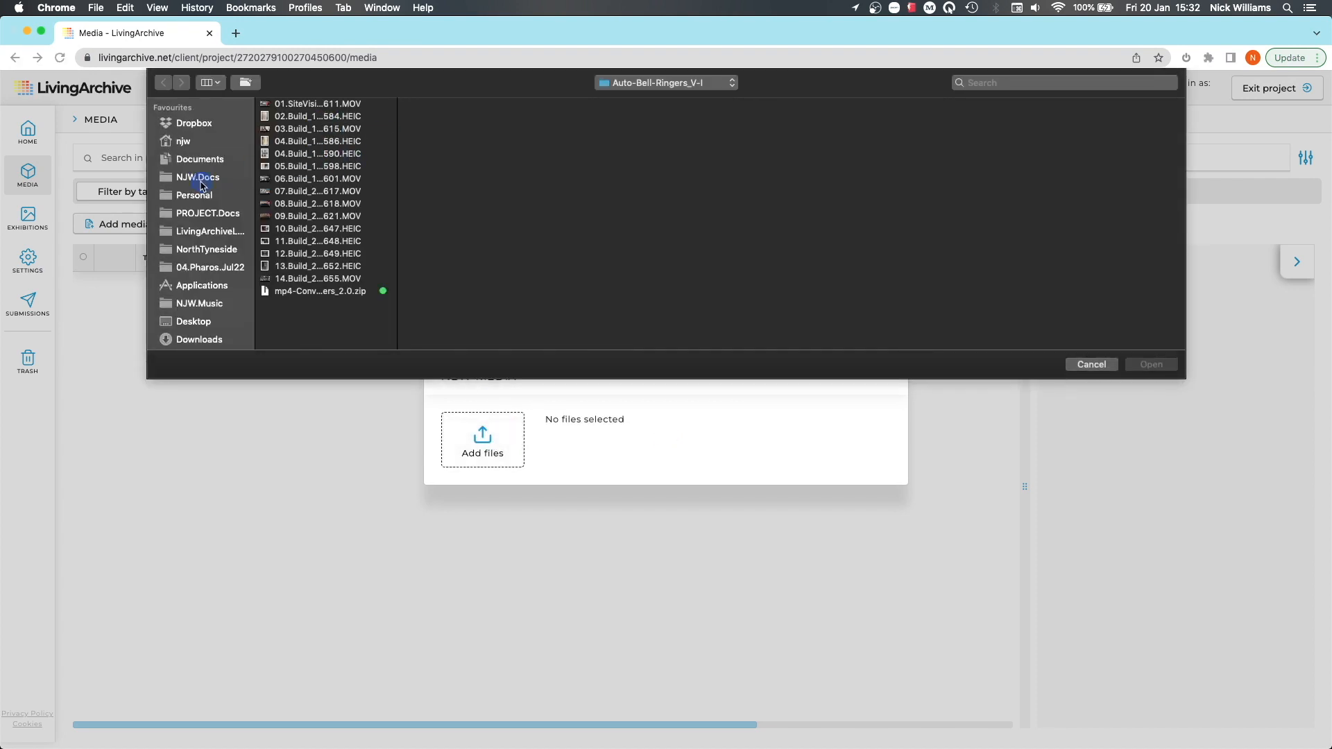
scroll(211, 290, "down", 5)
left_click(193, 239)
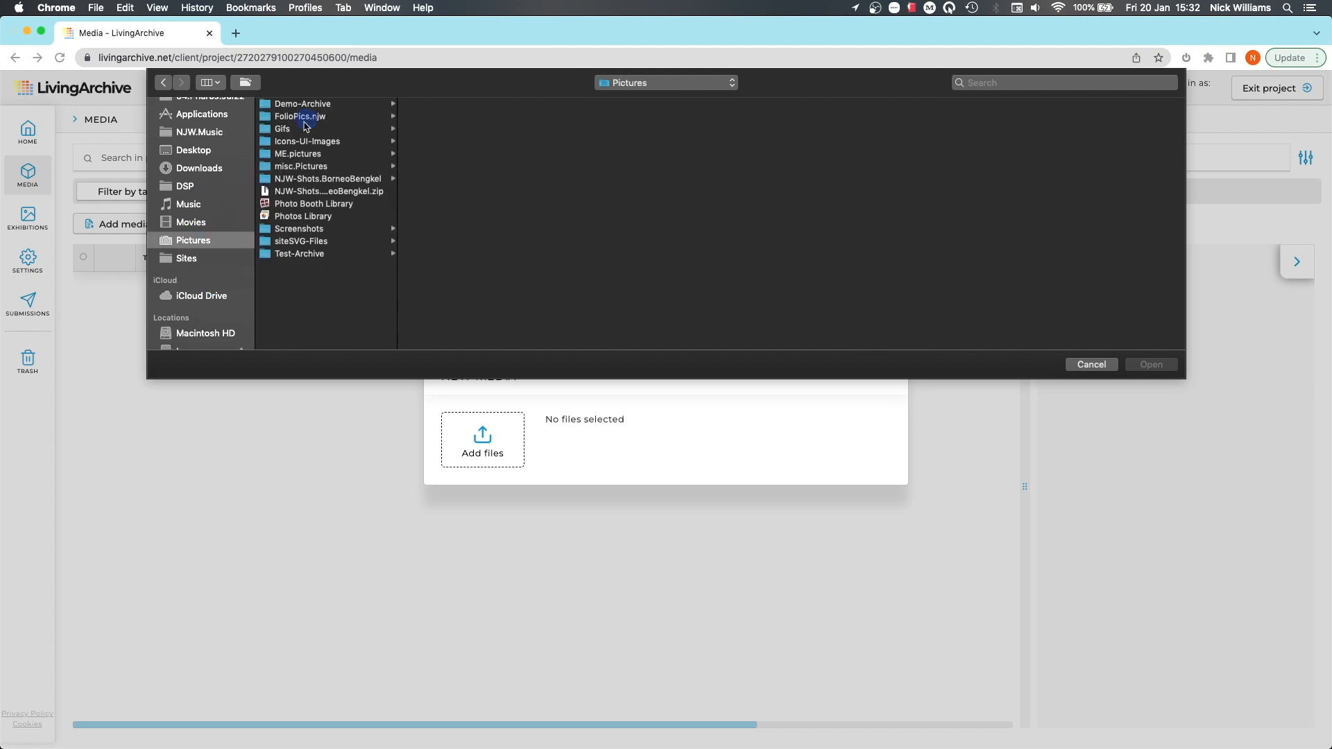
left_click(301, 104)
left_click(458, 104)
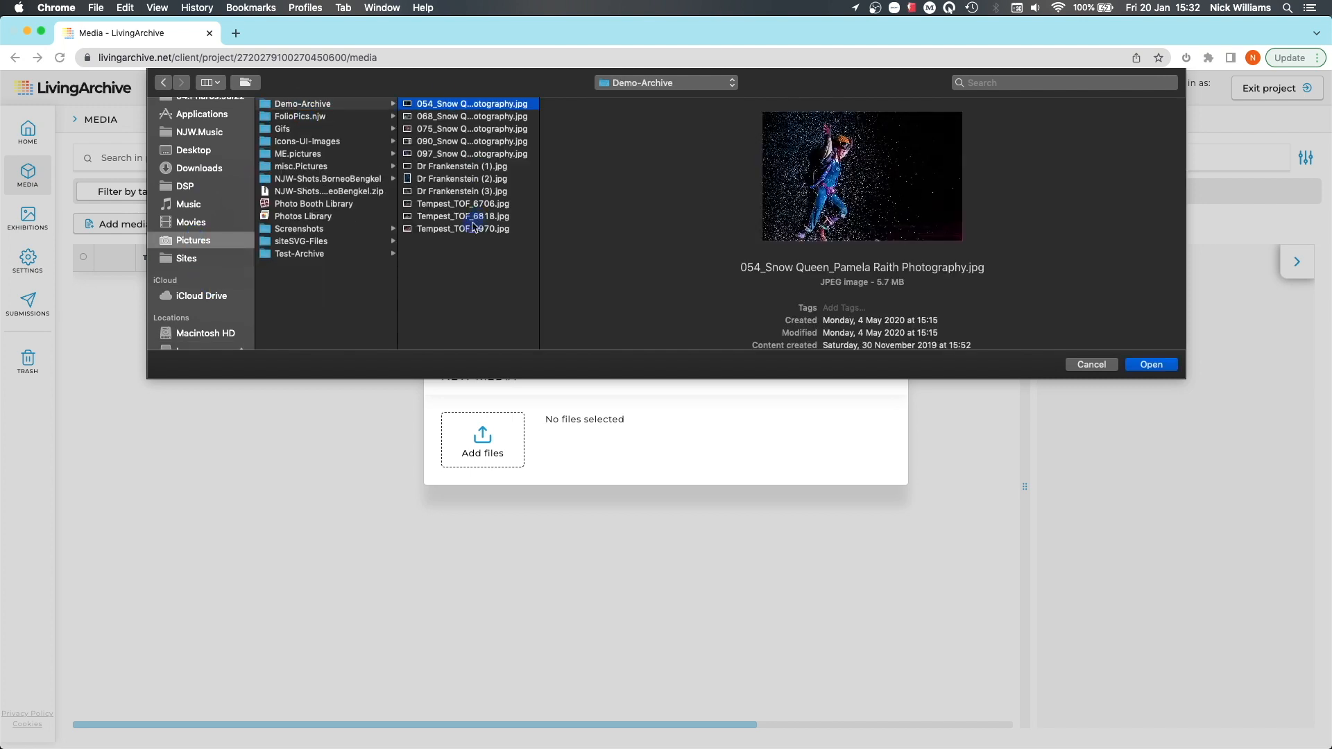
left_click(470, 229, "shift")
key("Return")
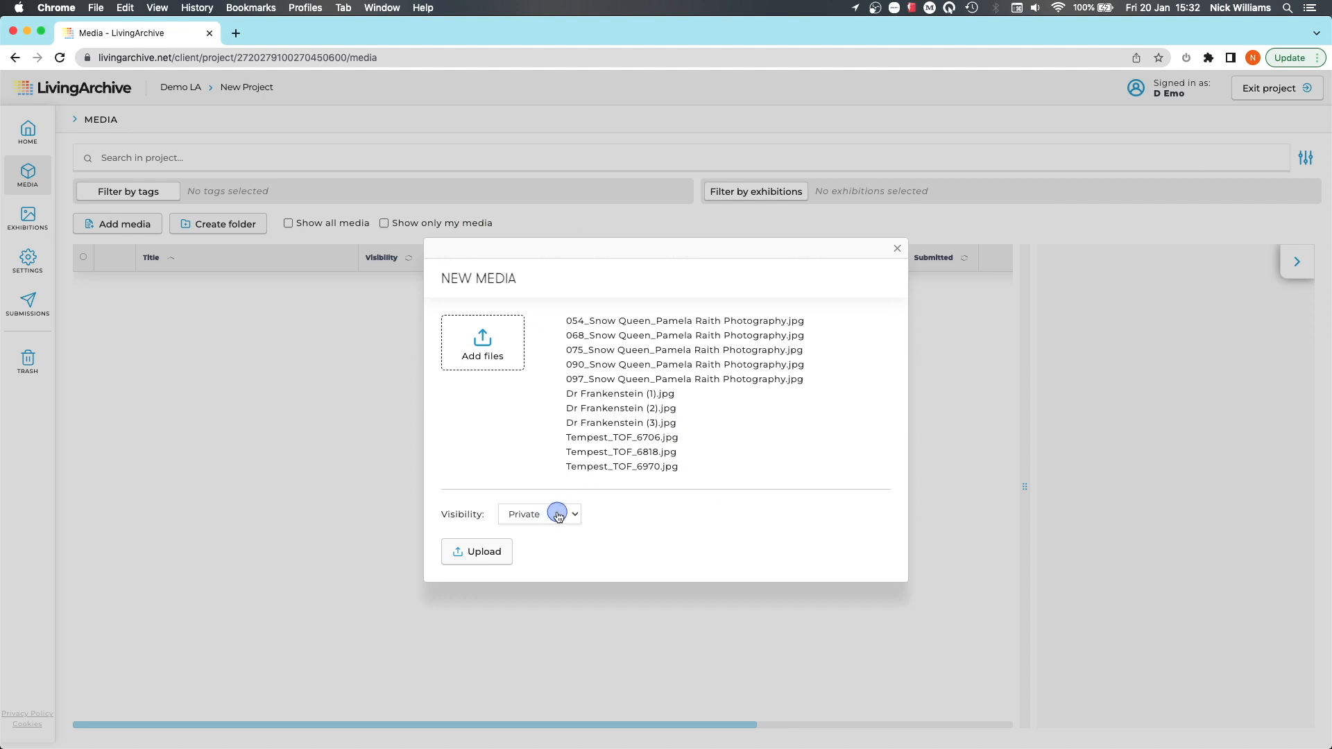
left_click(491, 552)
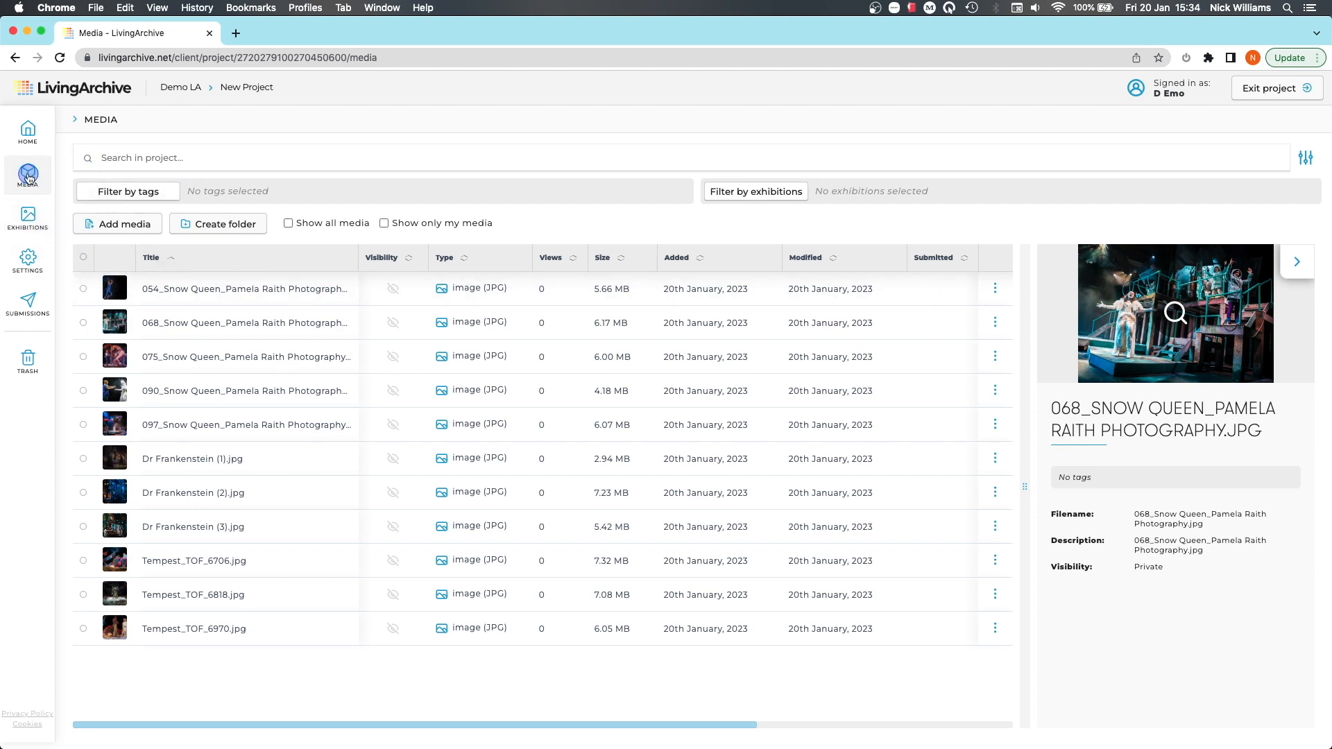
Check the project's gallery from its home page, close it and return to the media list
left_click(26, 133)
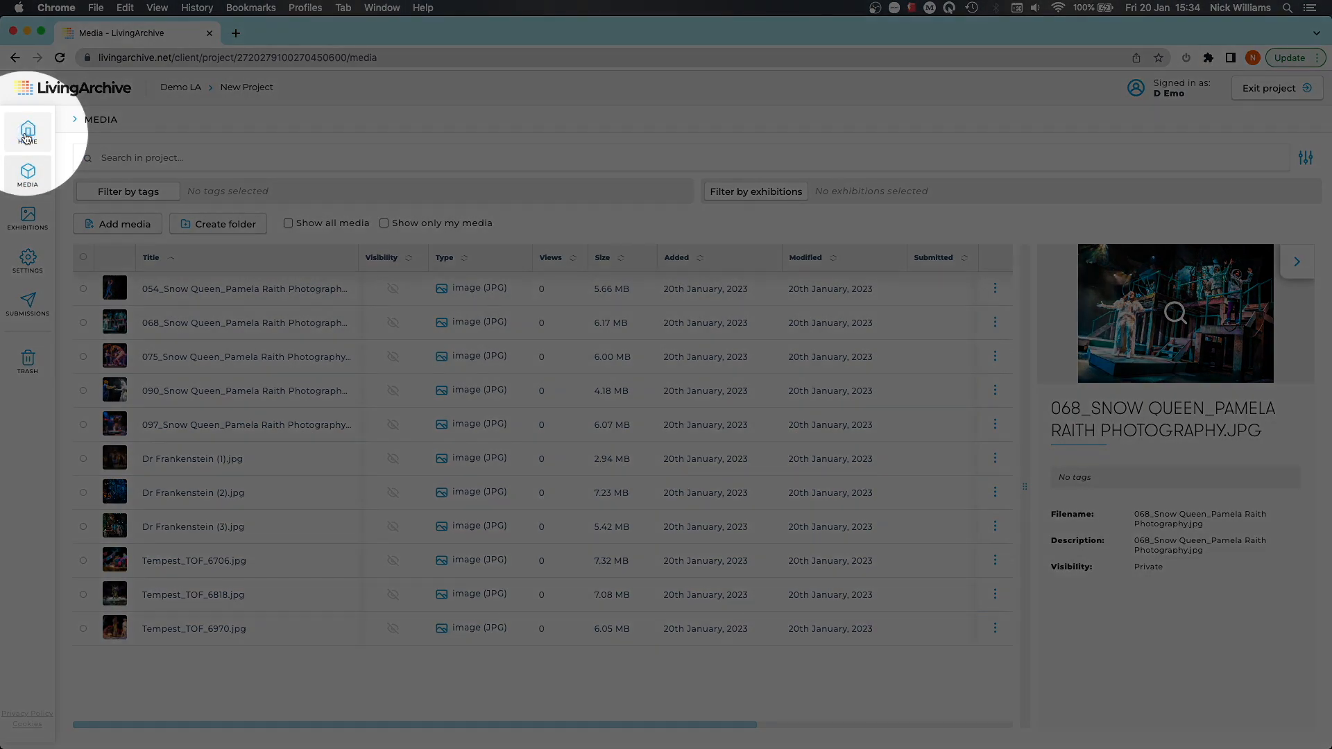
left_click(1124, 221)
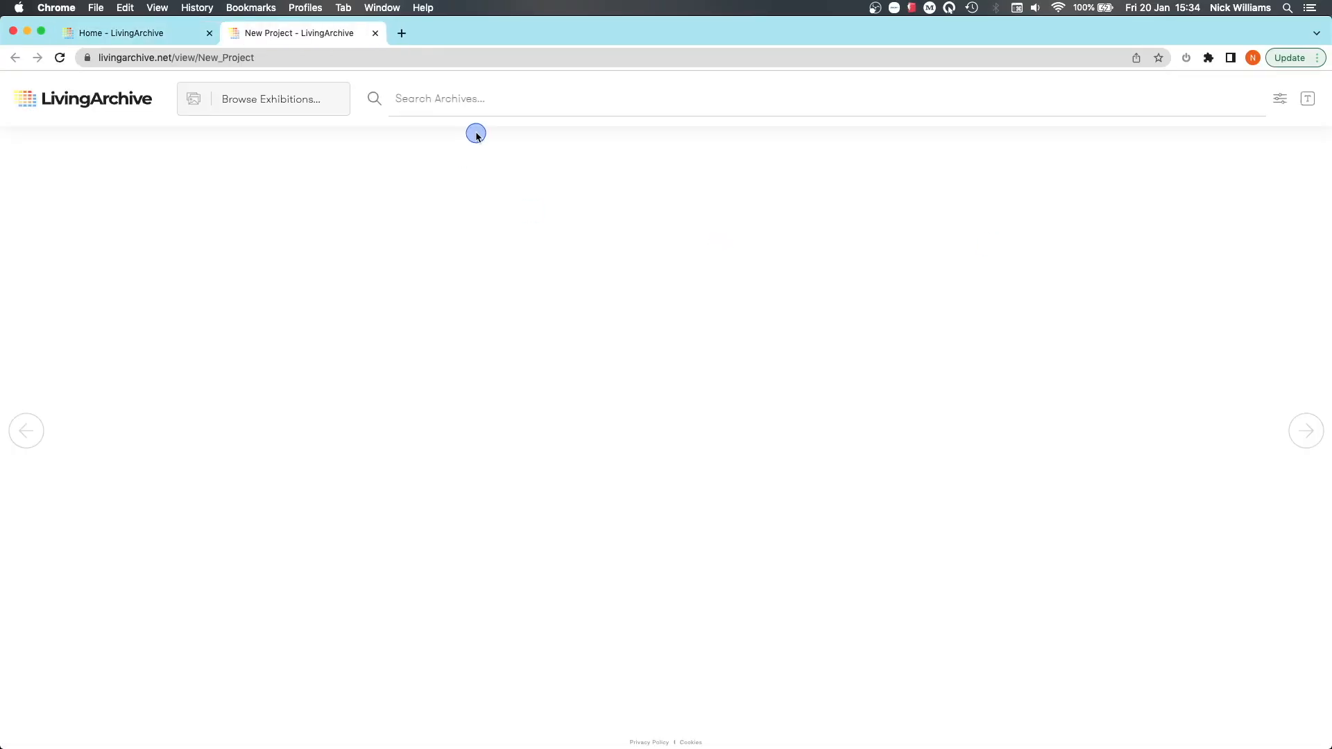
left_click(373, 34)
left_click(28, 173)
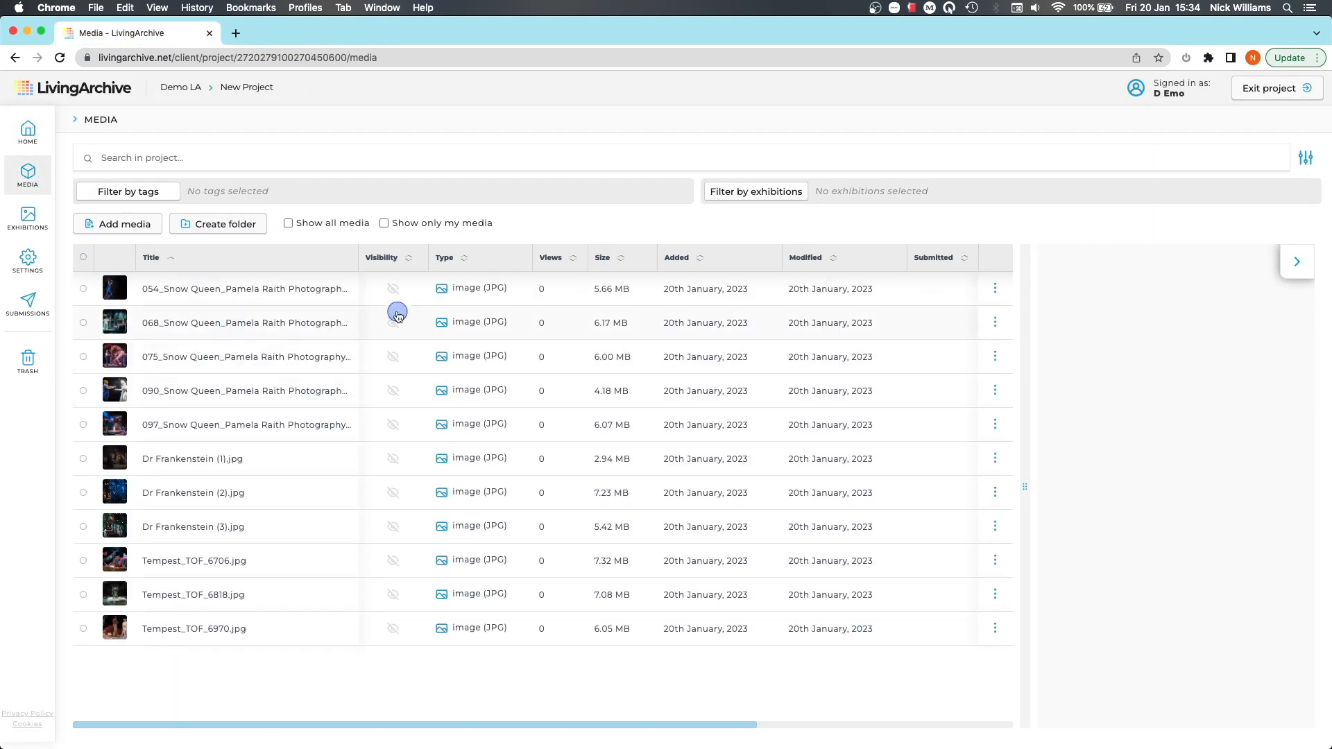
Select all media items in the project and change their visibility to gallery
left_click(387, 527)
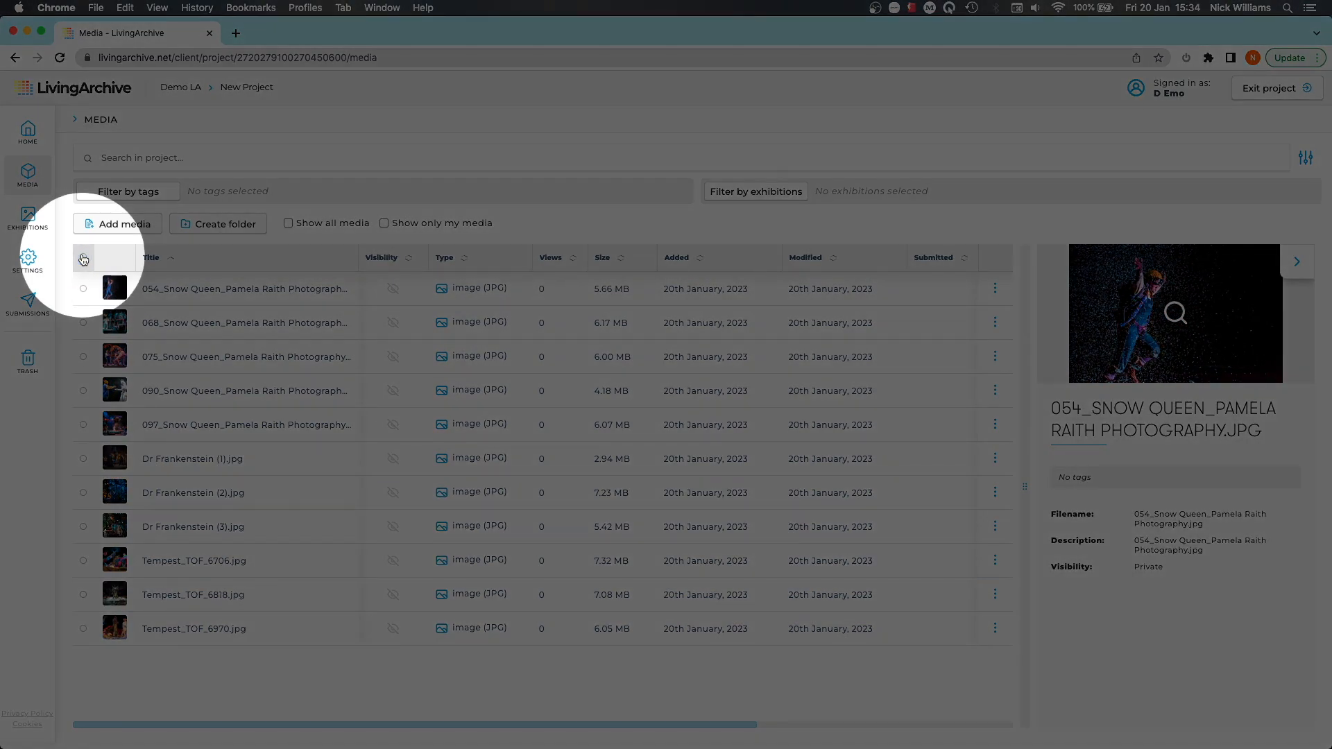
left_click(83, 258)
left_click(83, 258)
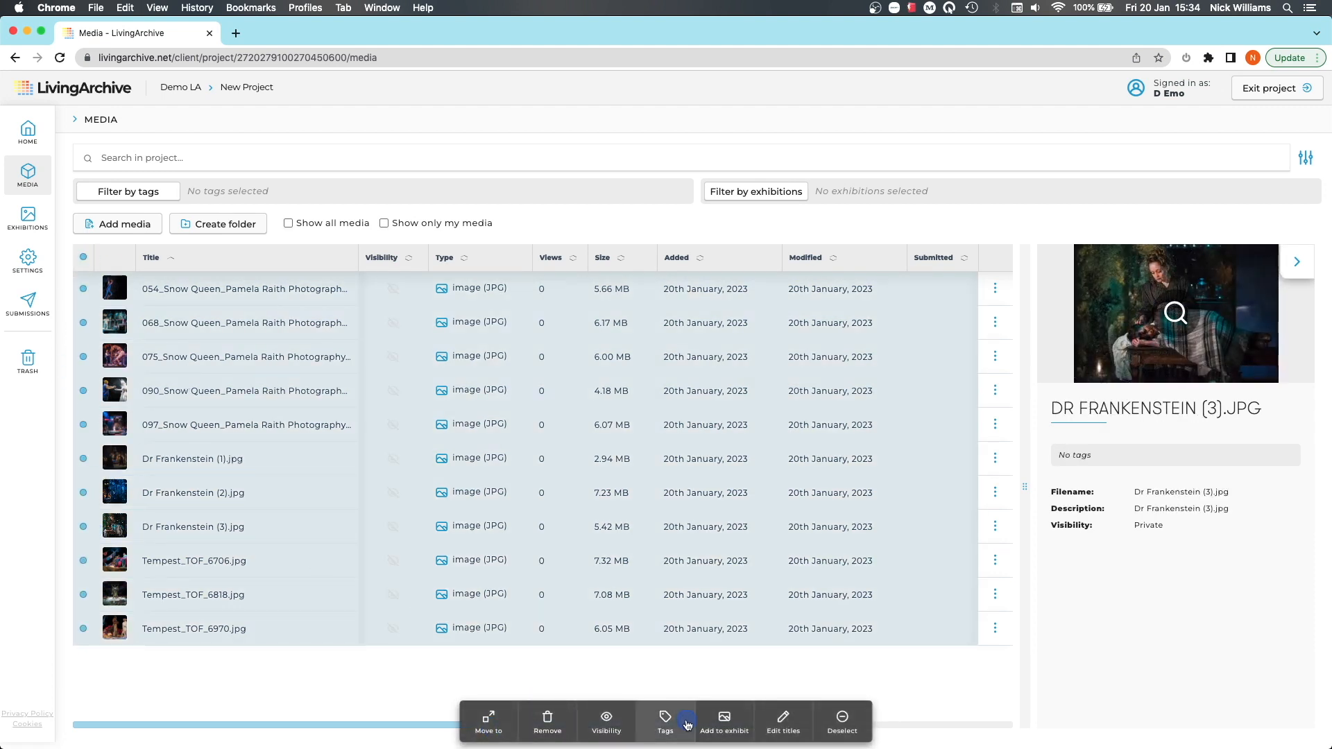
left_click(611, 724)
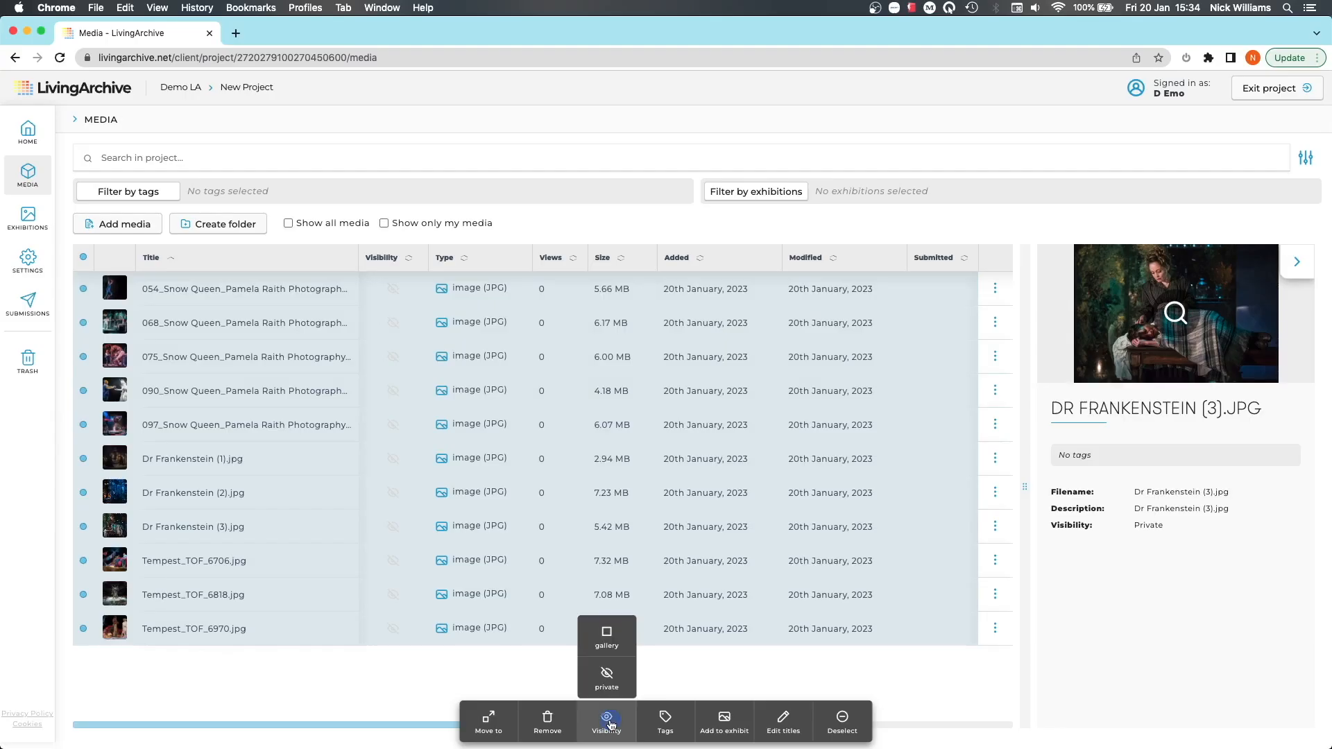
left_click(610, 636)
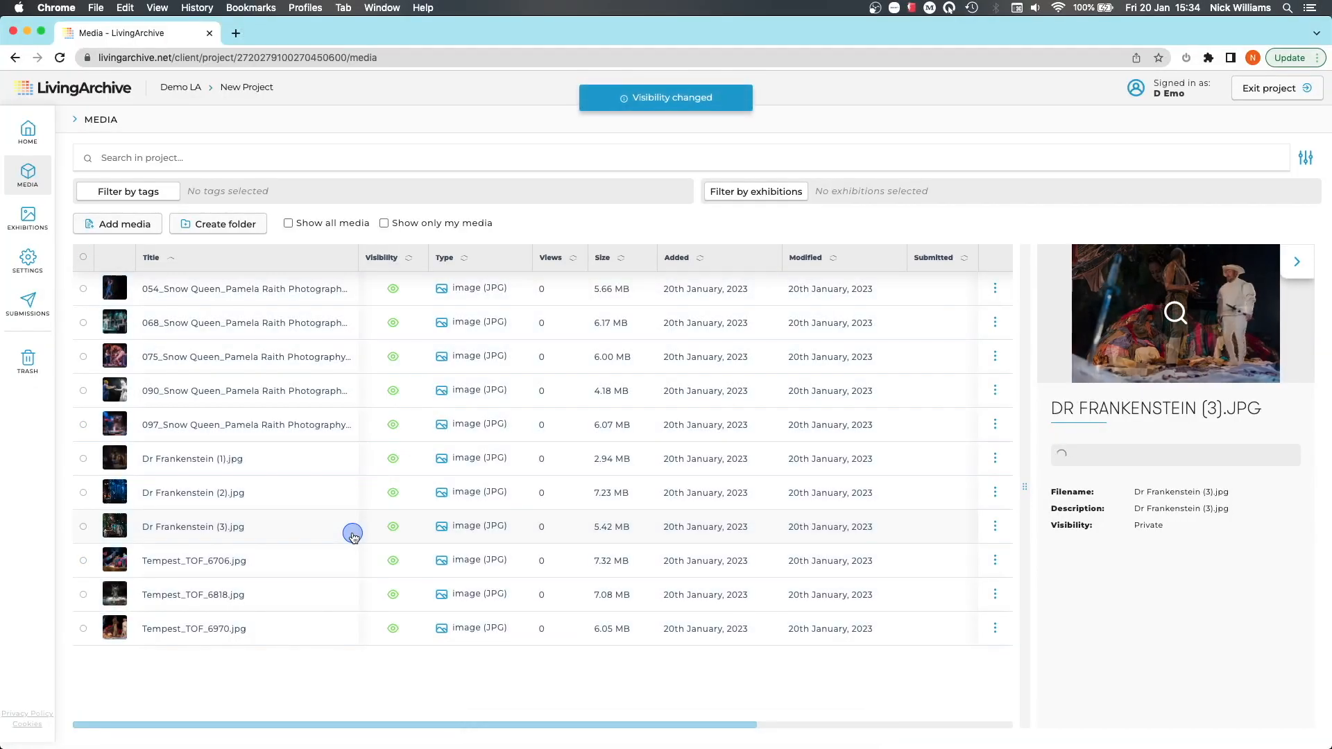
Preview several Snow Queen and Tempest images in the media list to check their details and visibility
left_click(380, 300)
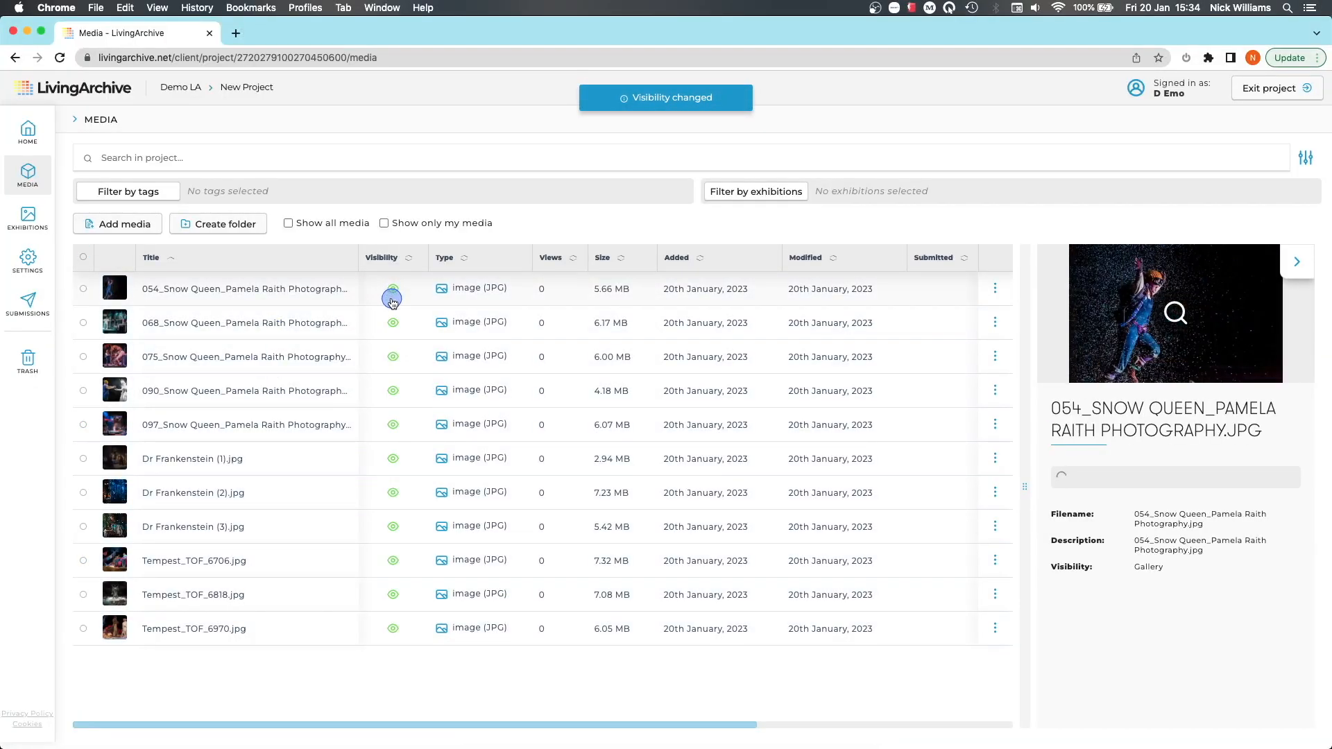
left_click(388, 322)
left_click(385, 356)
left_click(380, 561)
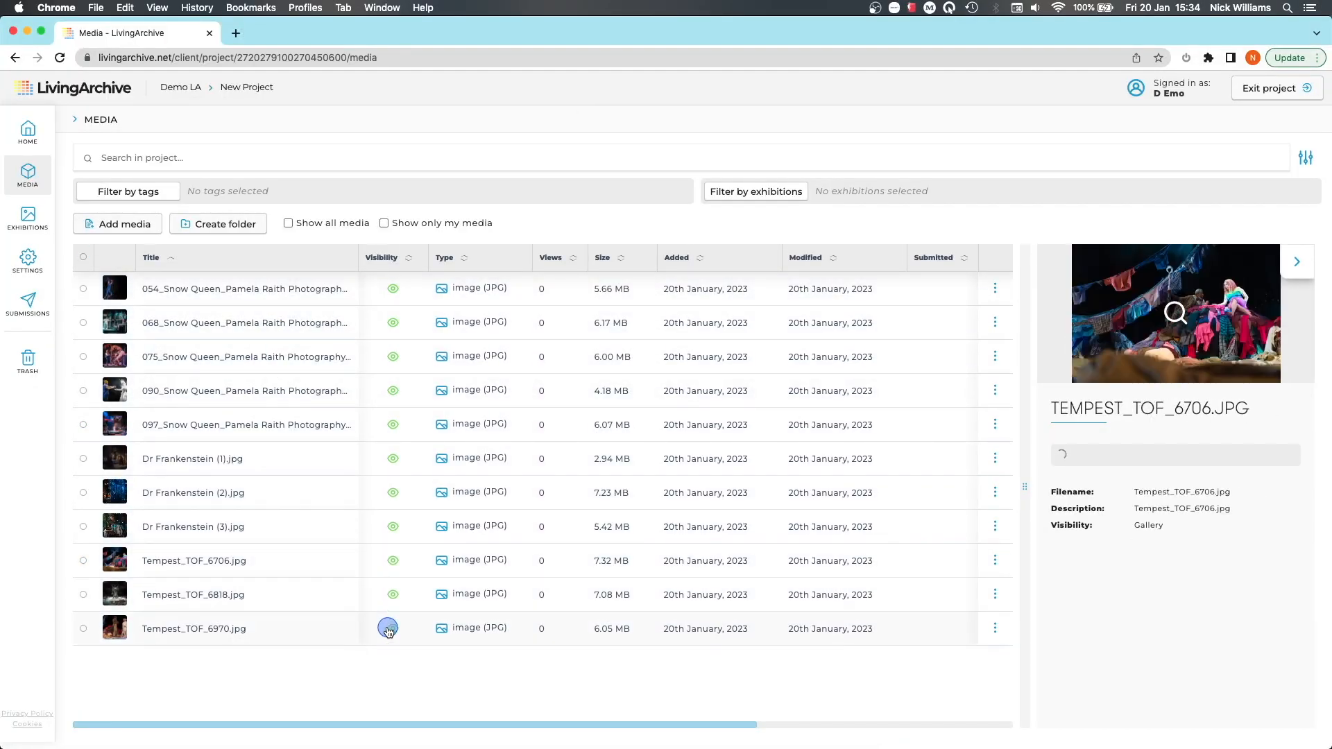
left_click(381, 628)
left_click(139, 356)
left_click(160, 291)
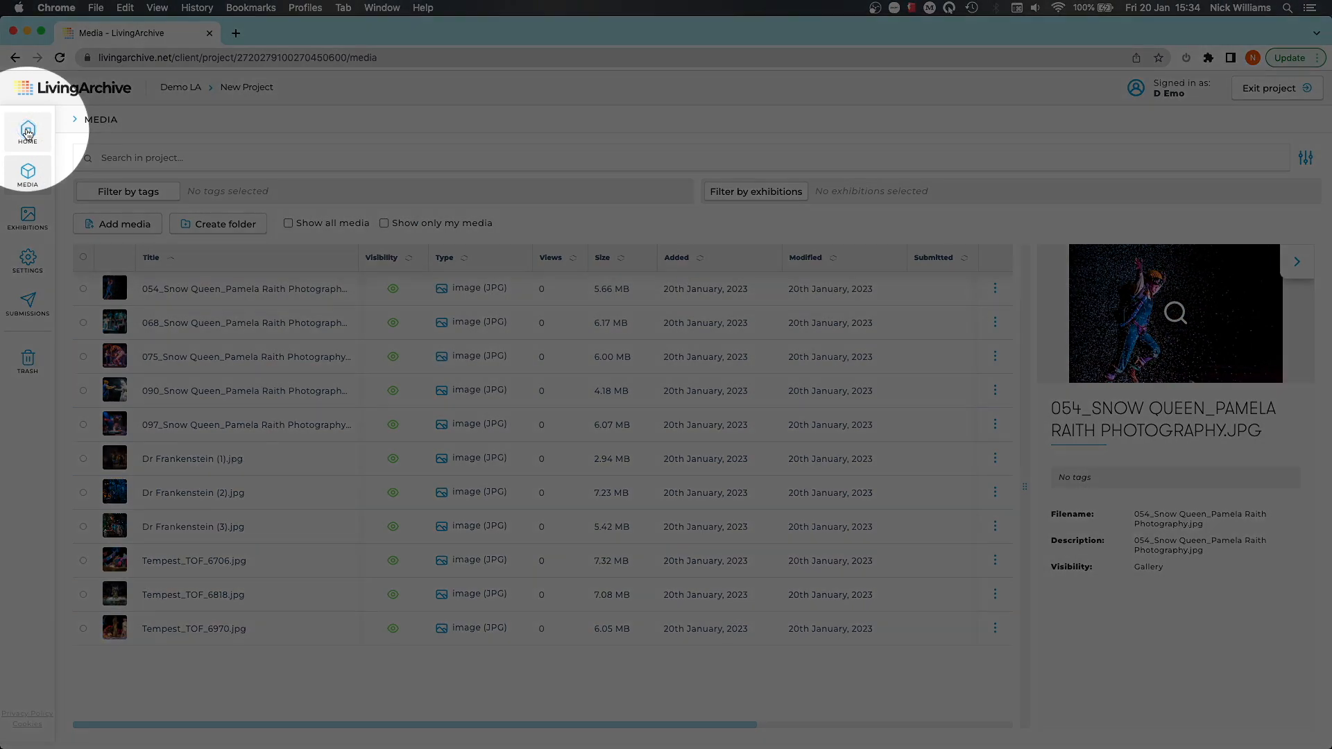
View the project's gallery from its home page to check the published images, and close it
left_click(27, 134)
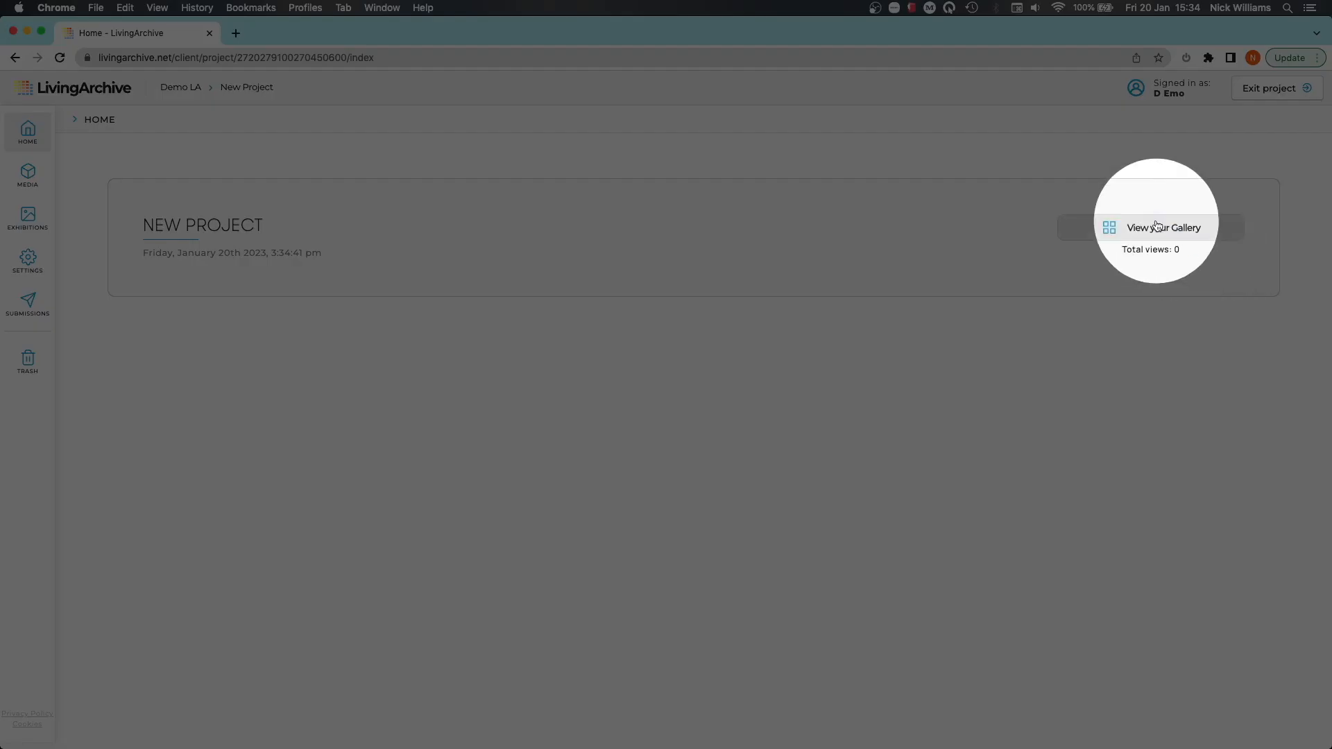
double_click(1154, 231)
right_click(1154, 231)
left_click(1128, 224)
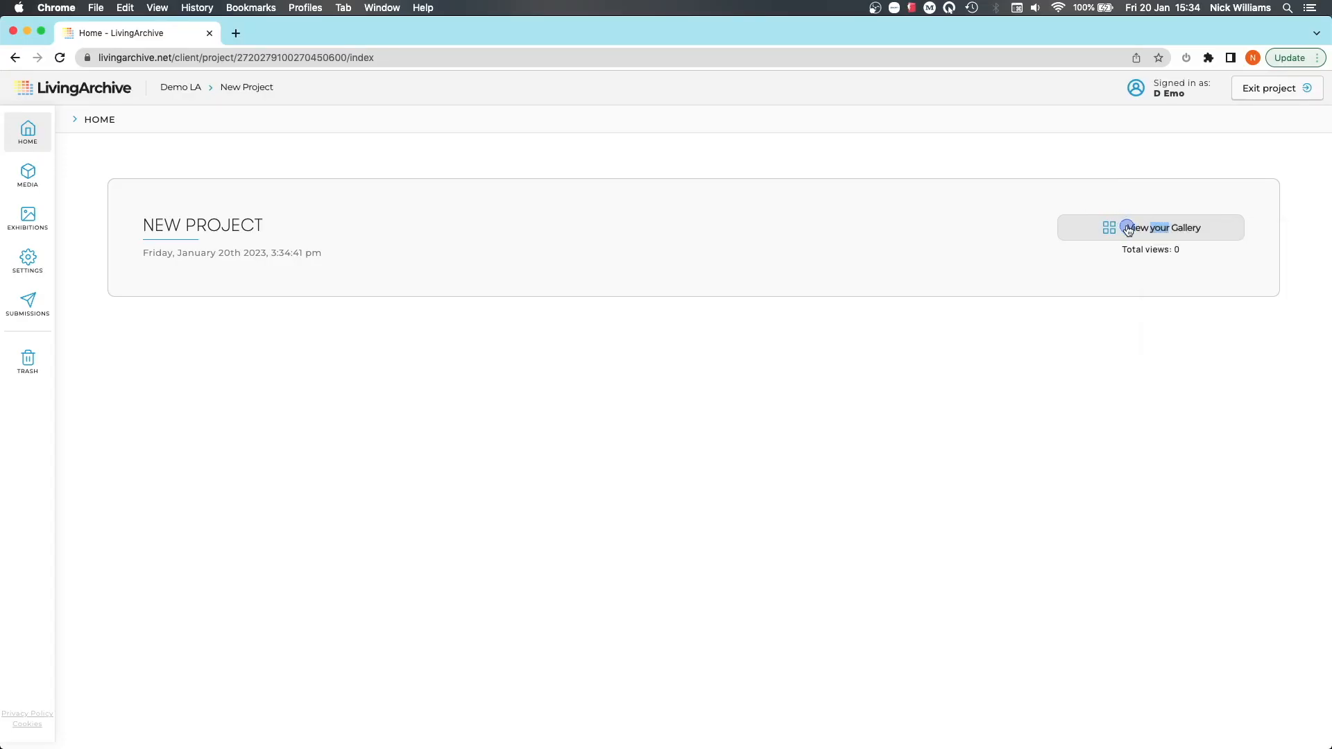
left_click(1123, 225)
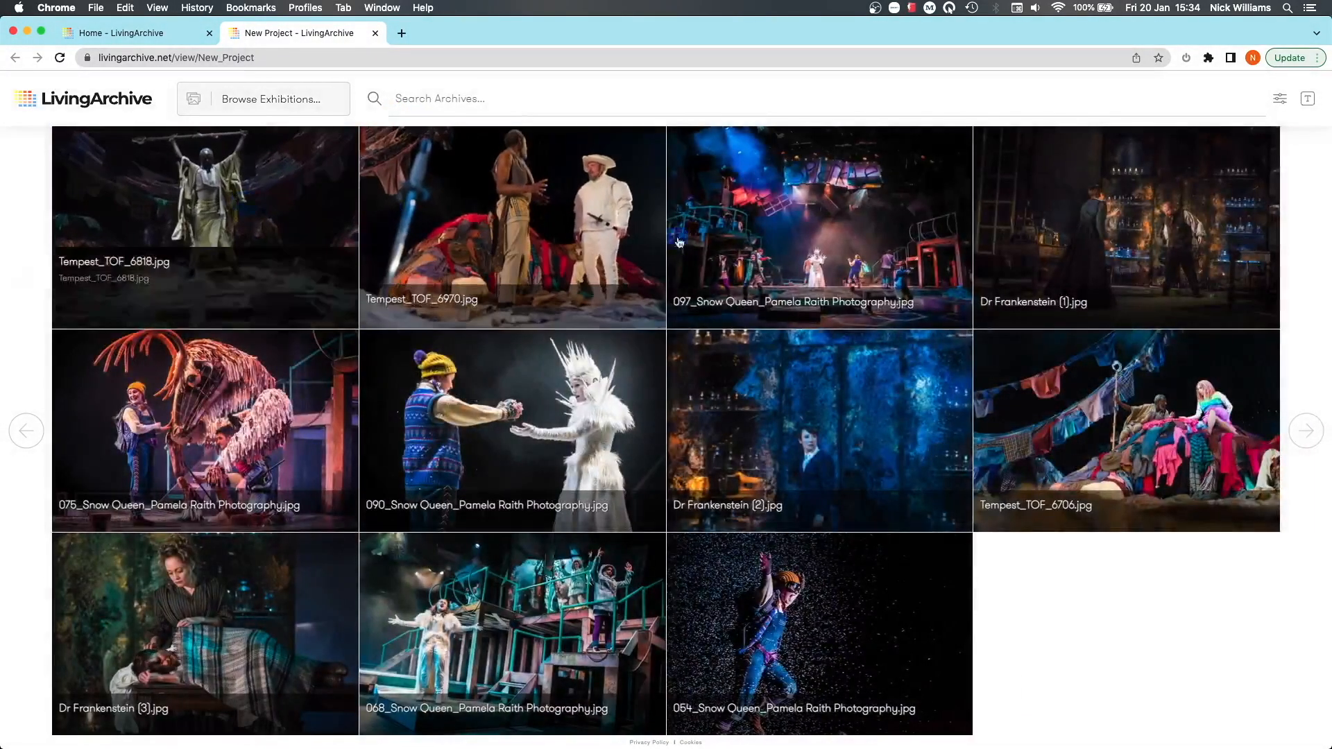
left_click(375, 33)
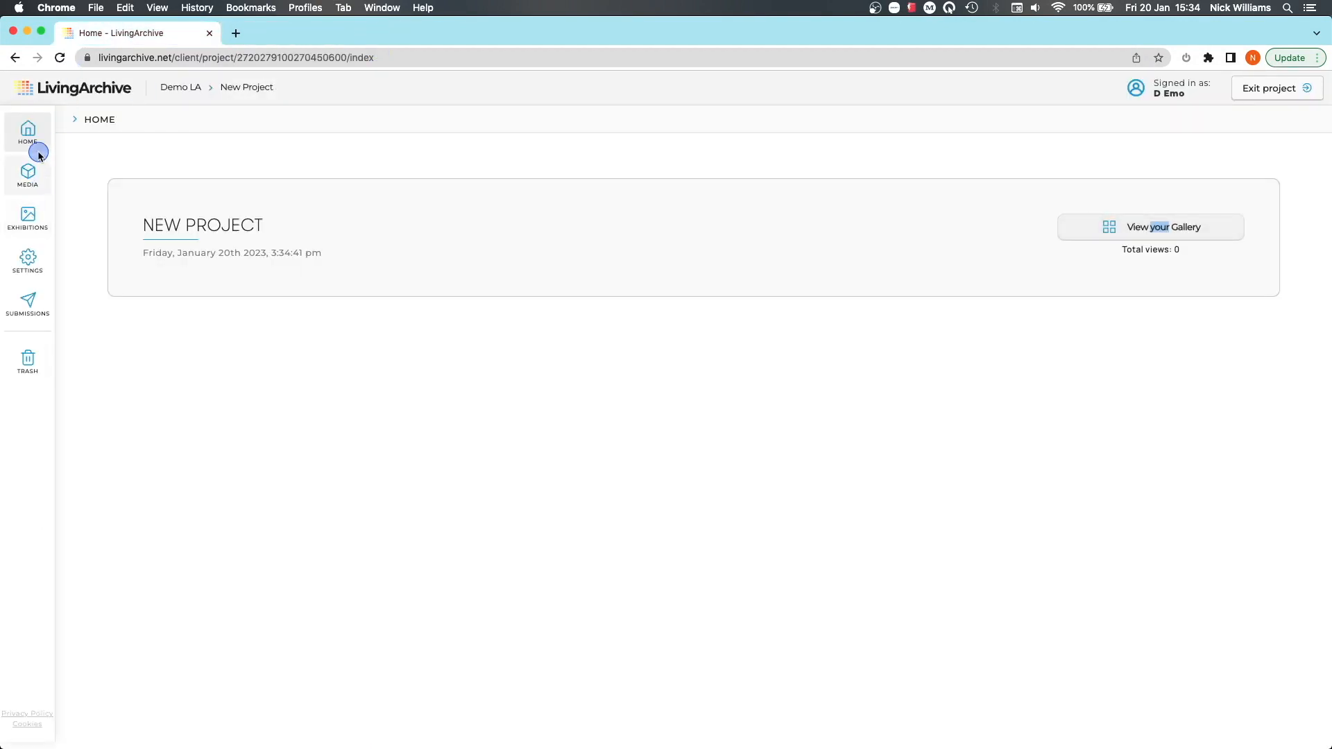
Create an exhibit titled The Snow Queen in the project's exhibitions, with the description "A production" and visibility Gallery
left_click(29, 177)
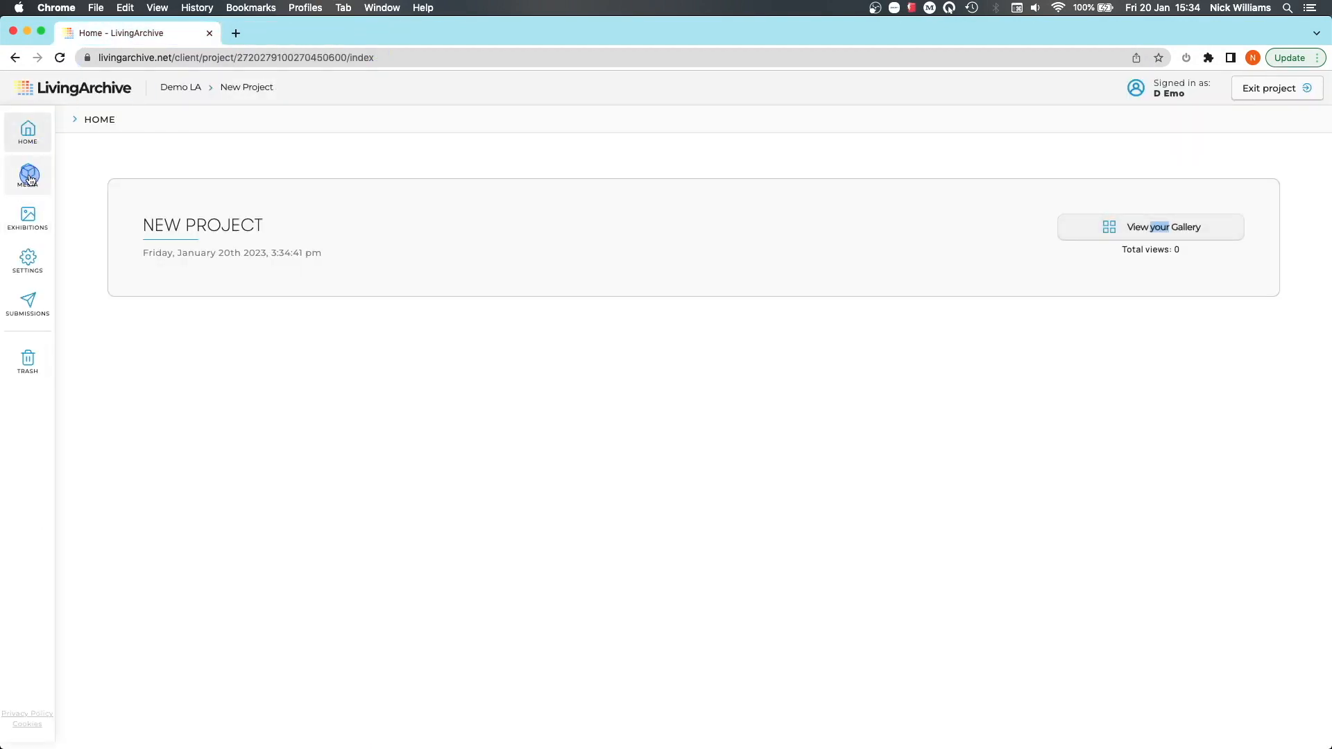
left_click(27, 217)
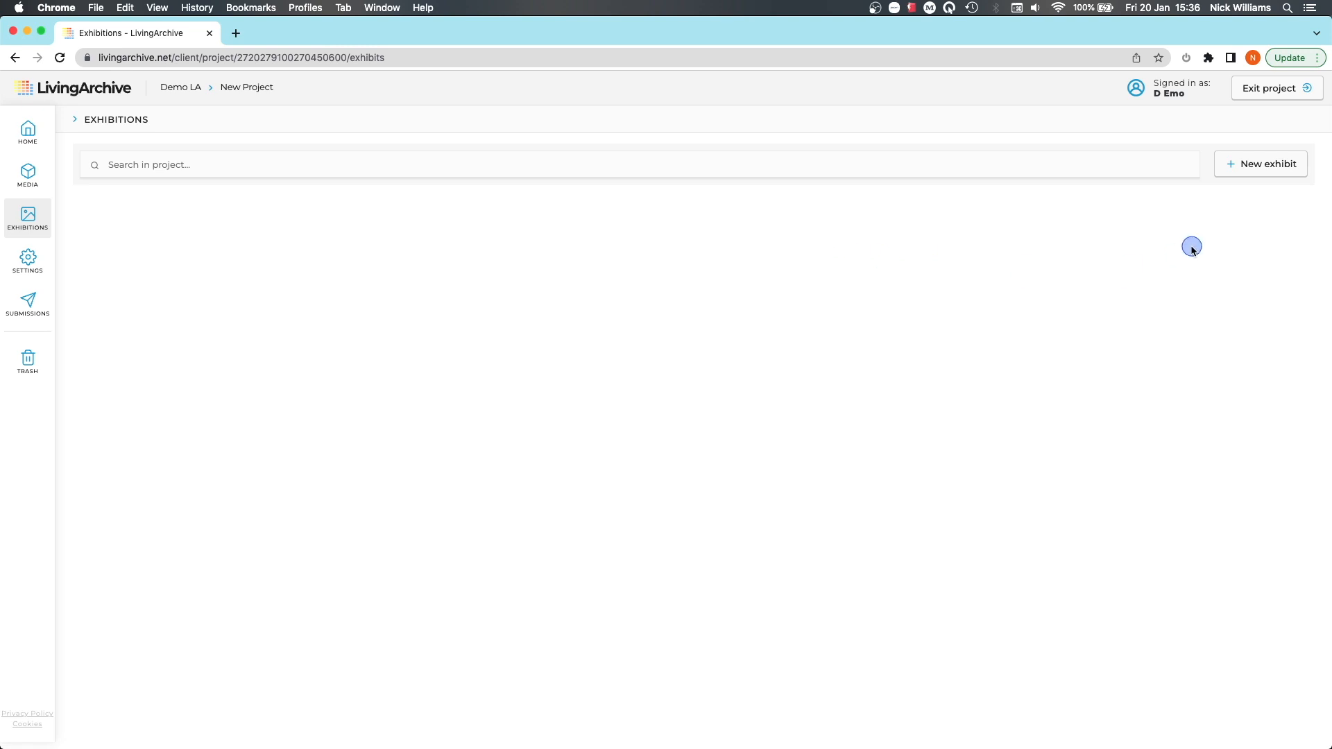
left_click(1259, 166)
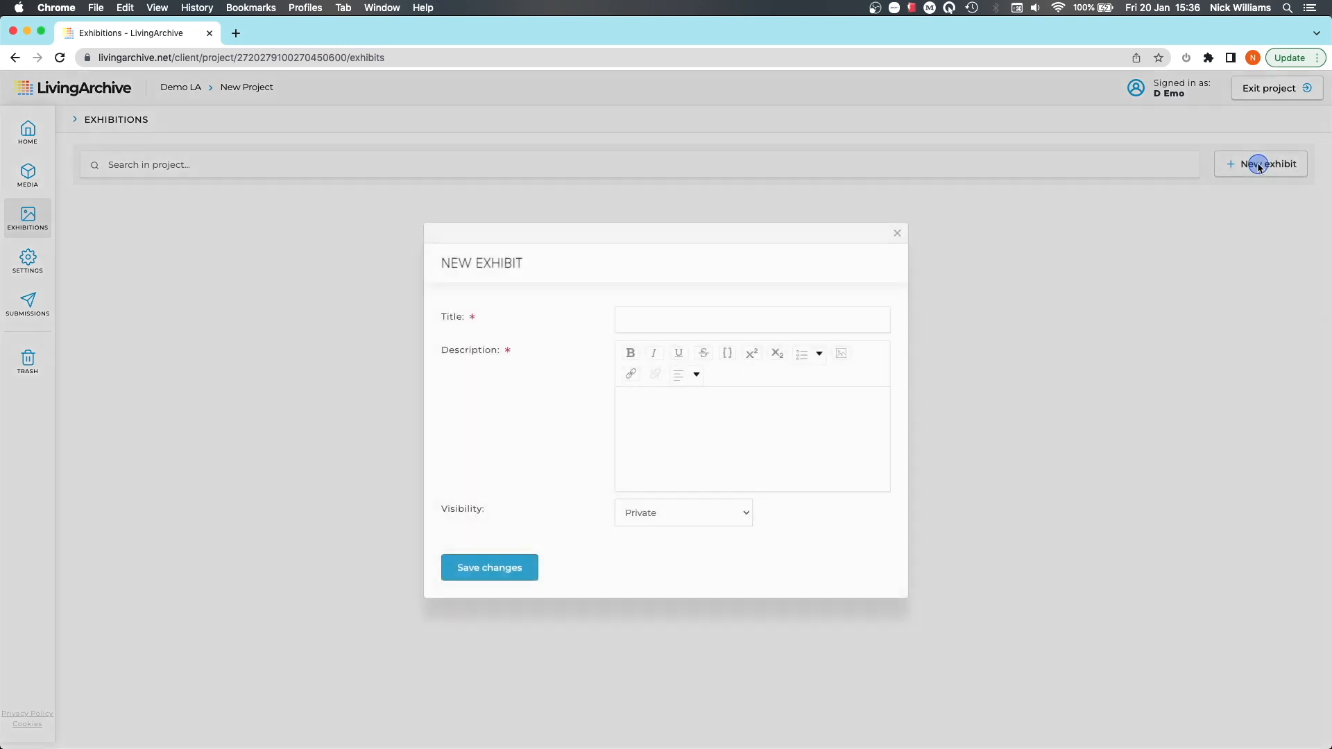
left_click(666, 316)
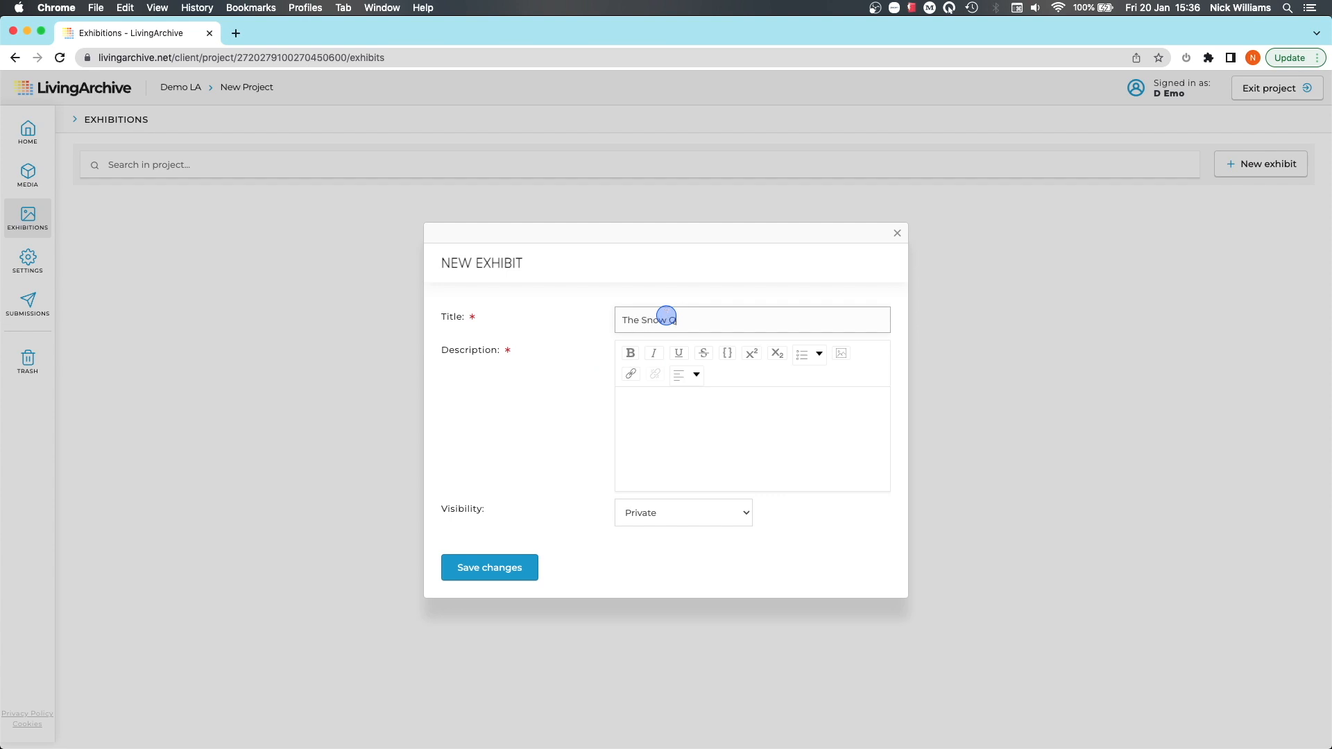
type("The Snow Queen")
left_click(658, 403)
type("A production")
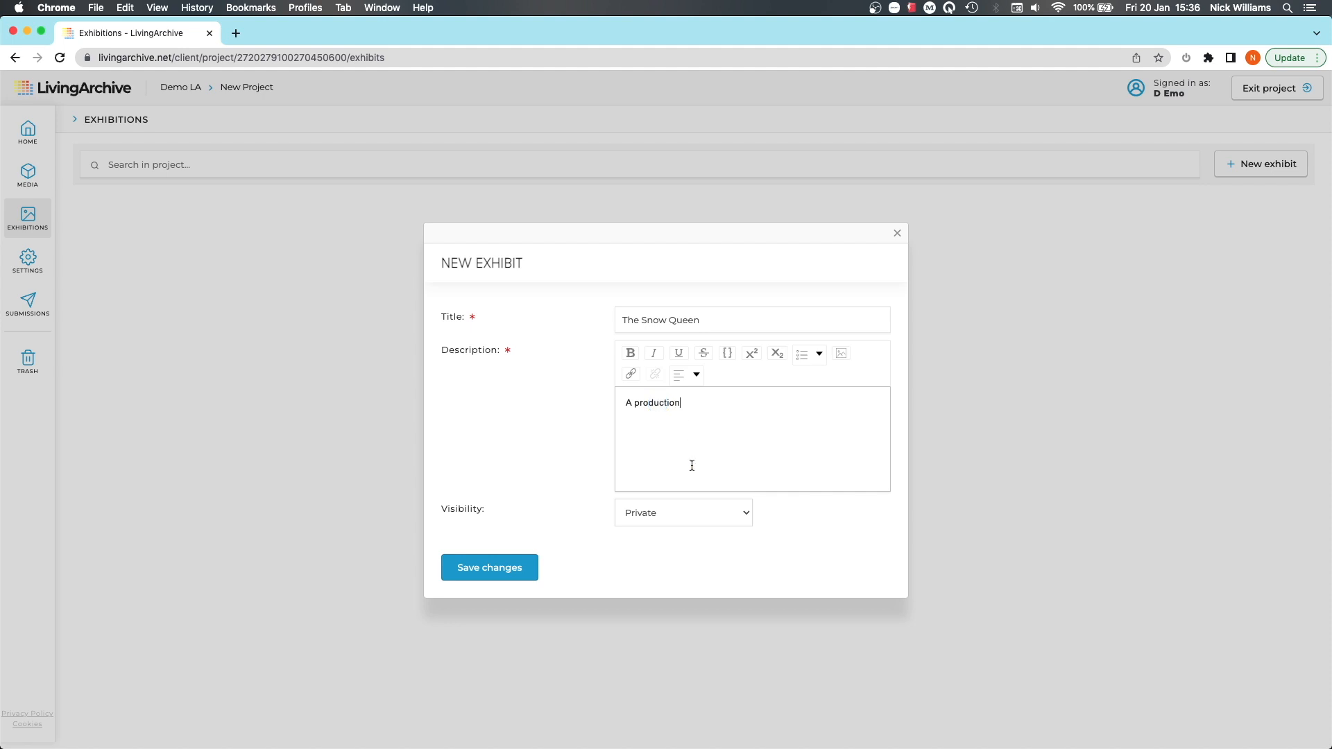
left_click(665, 512)
left_click(650, 525)
left_click(492, 568)
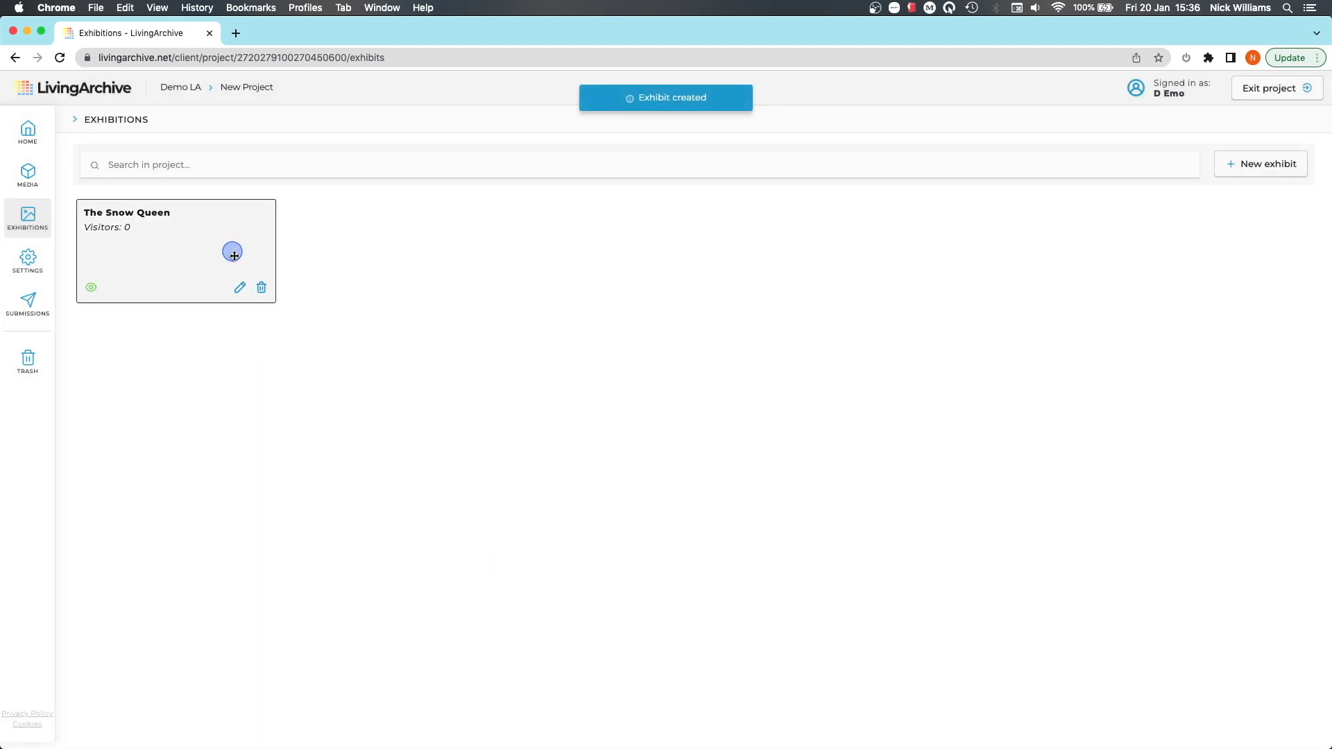
Create an exhibit titled The Tempest with the description "A Production" and visibility Gallery
left_click(1283, 157)
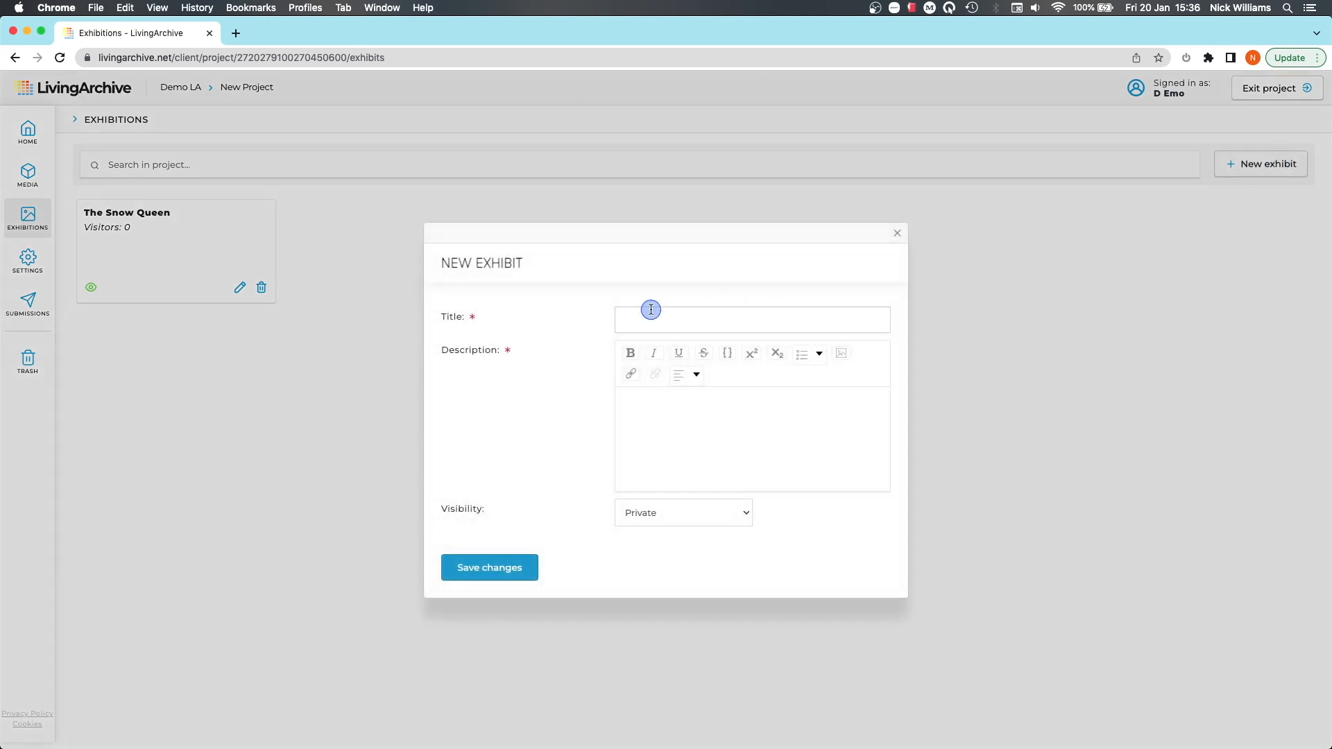
left_click(639, 315)
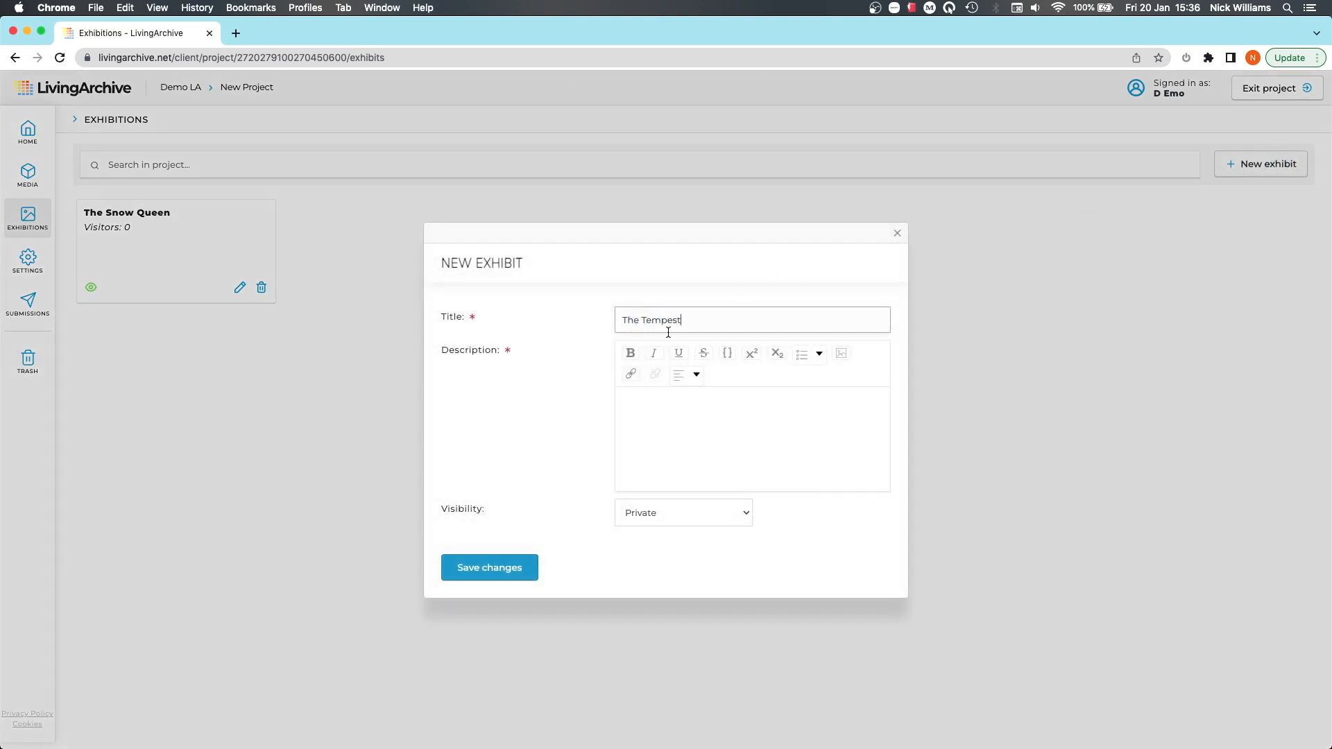
left_click(656, 414)
type("A Production")
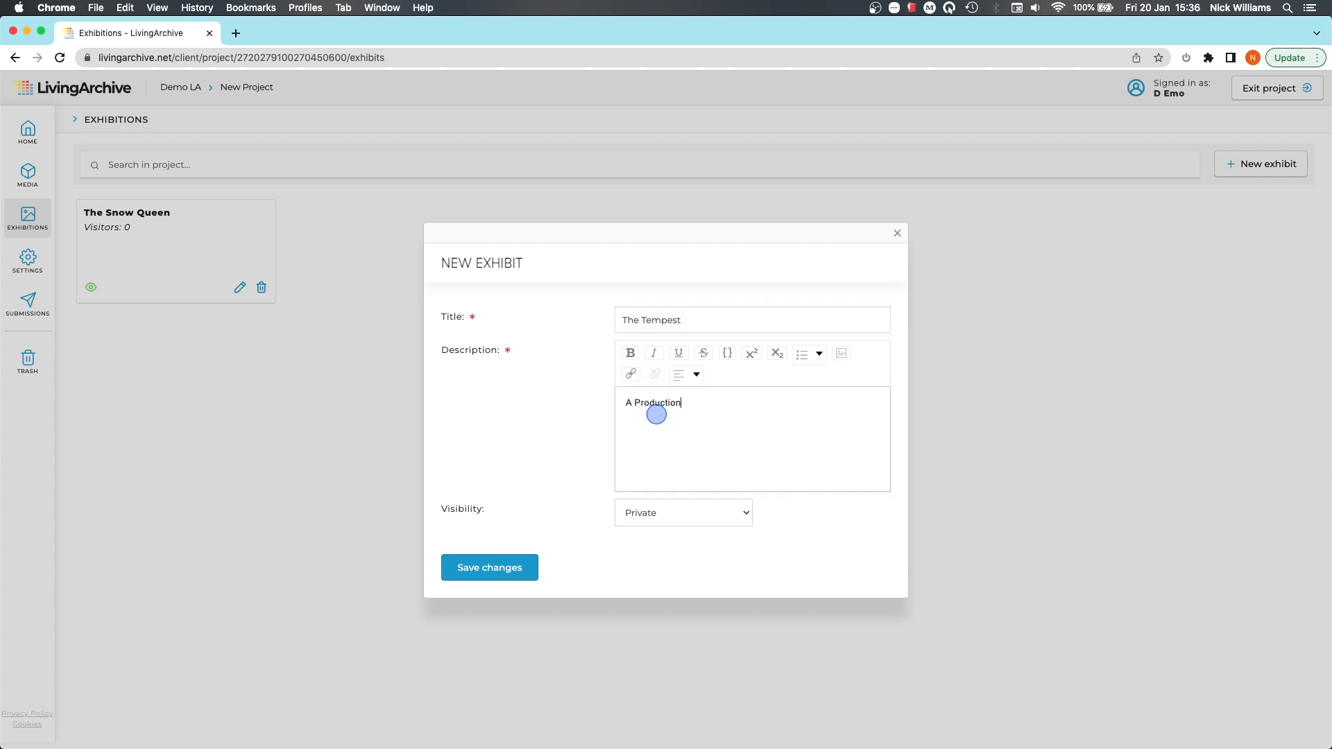
left_click(676, 512)
left_click(664, 528)
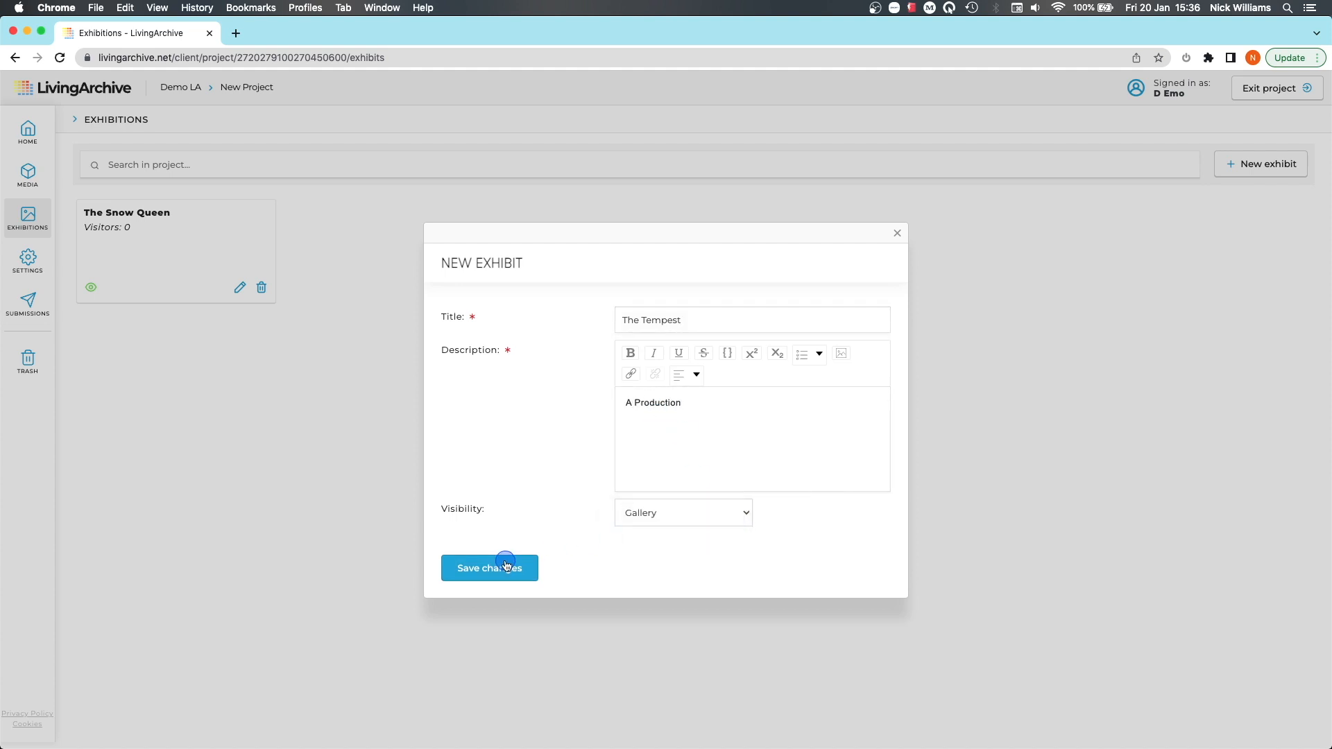
left_click(493, 566)
Create an exhibit titled Dr. Frankenstein with the description "A Production" and visibility Gallery
left_click(1247, 170)
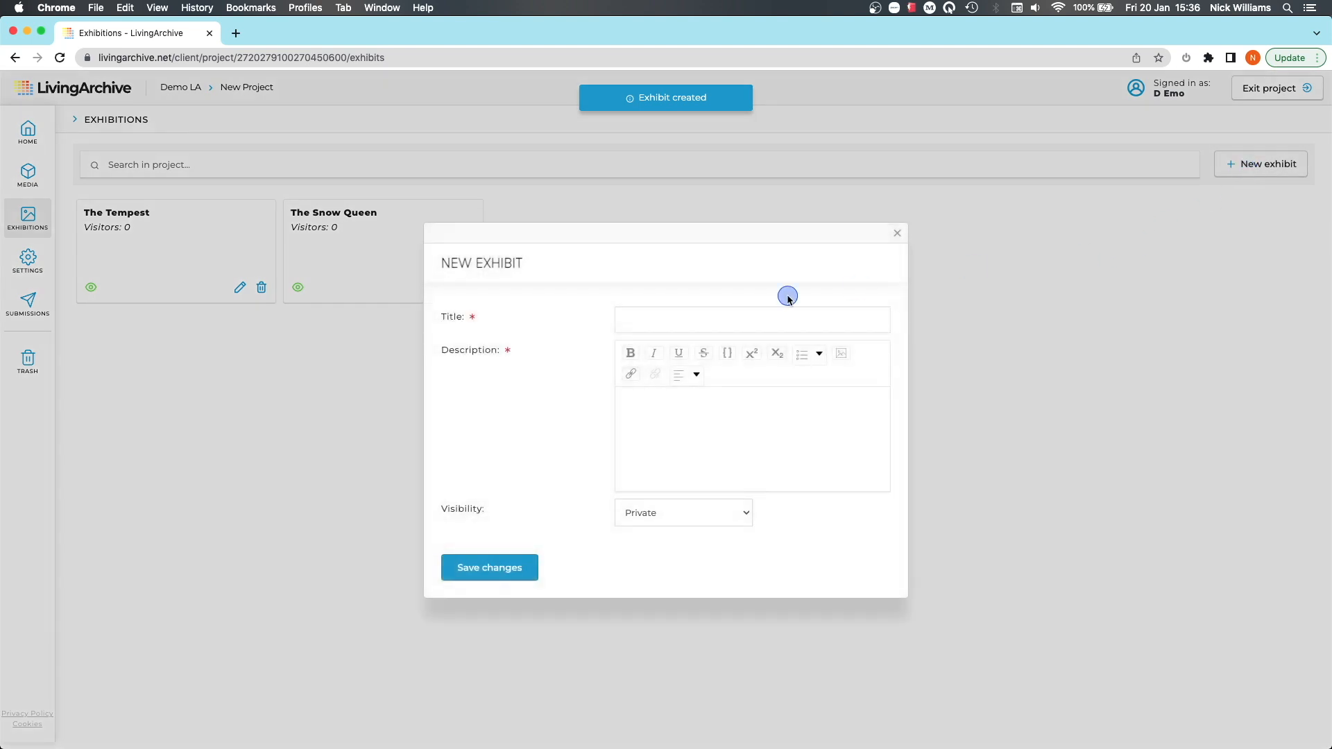
left_click(698, 315)
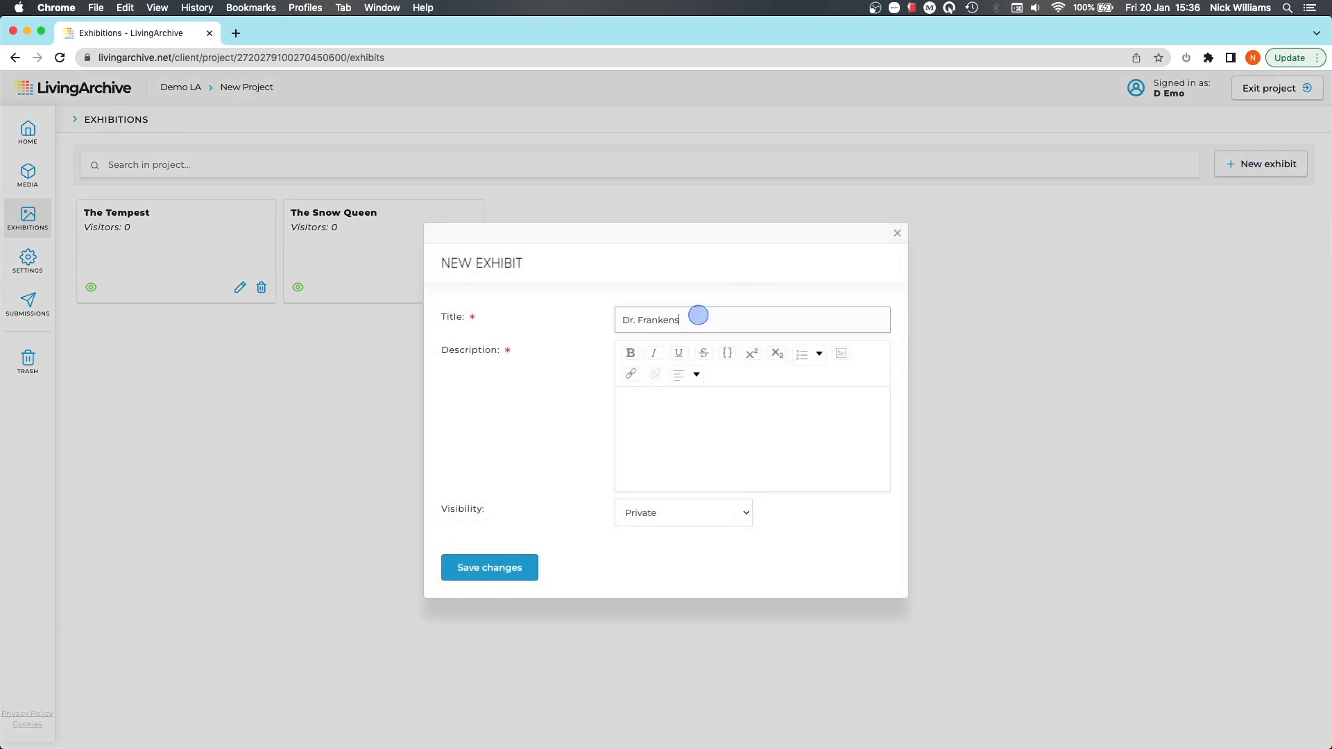
left_click(691, 433)
type("A Production")
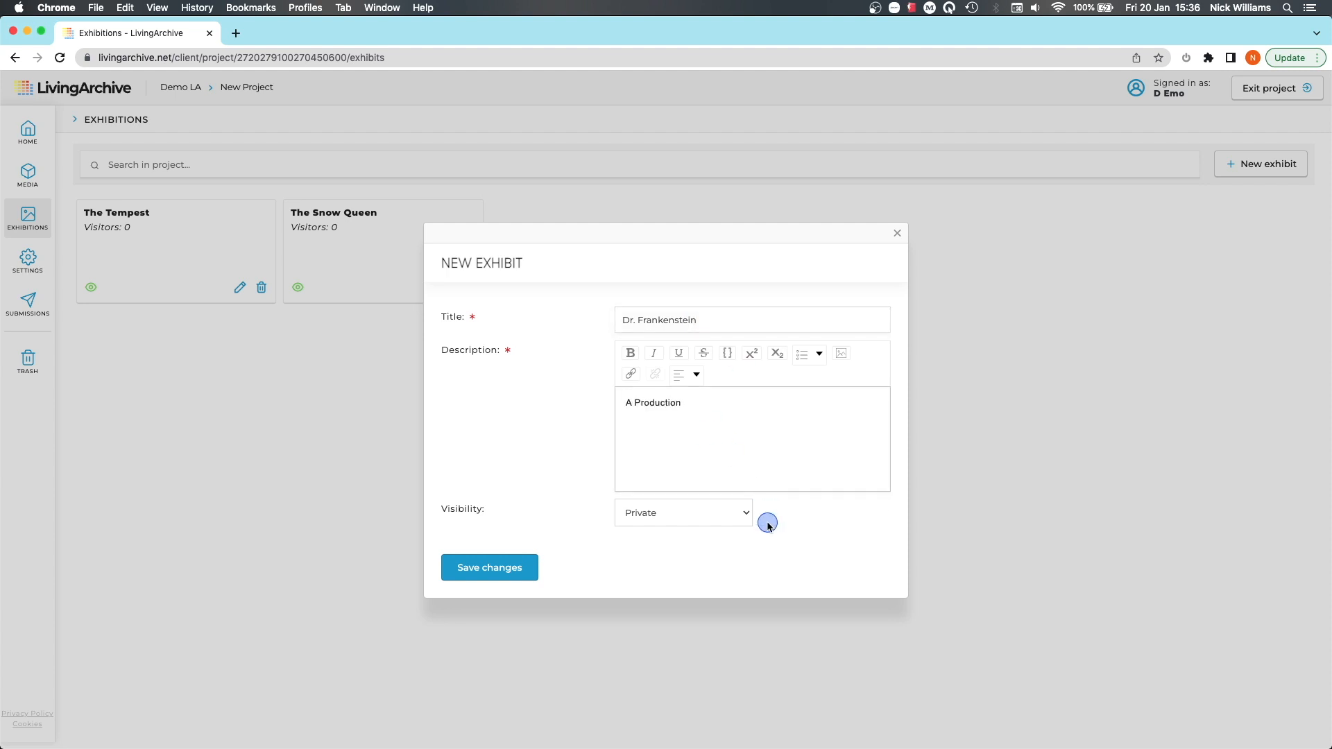
left_click(713, 521)
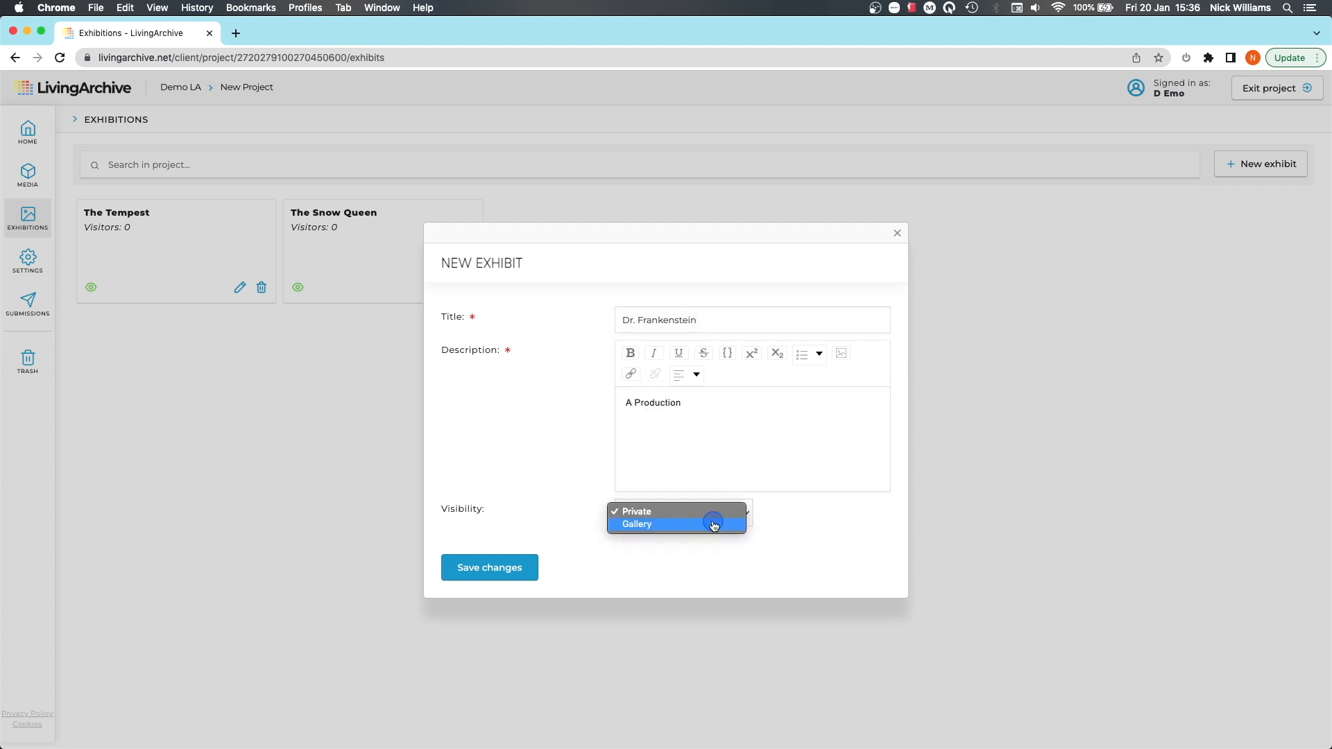
left_click(694, 525)
left_click(463, 570)
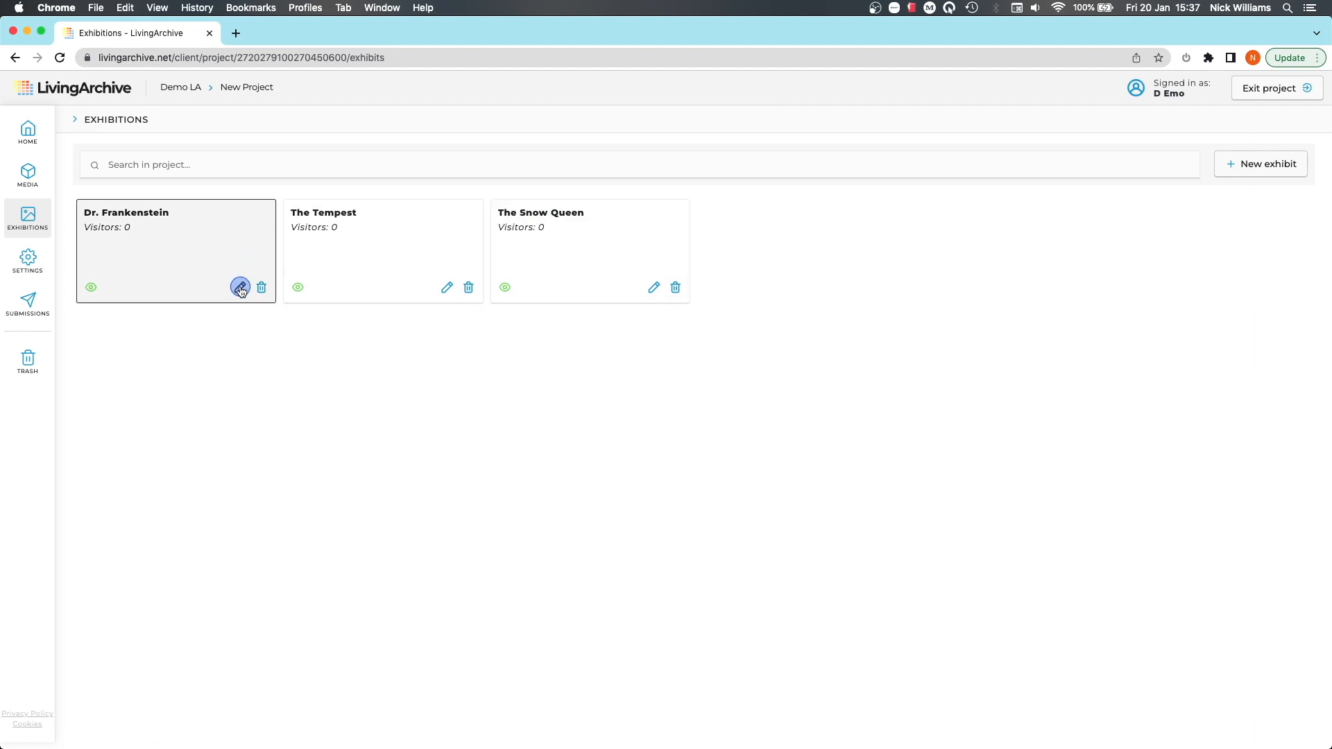
Add the images Dr Frankenstein (1), (2) and (3) to the Dr. Frankenstein exhibit's media and save the exhibit
left_click(240, 288)
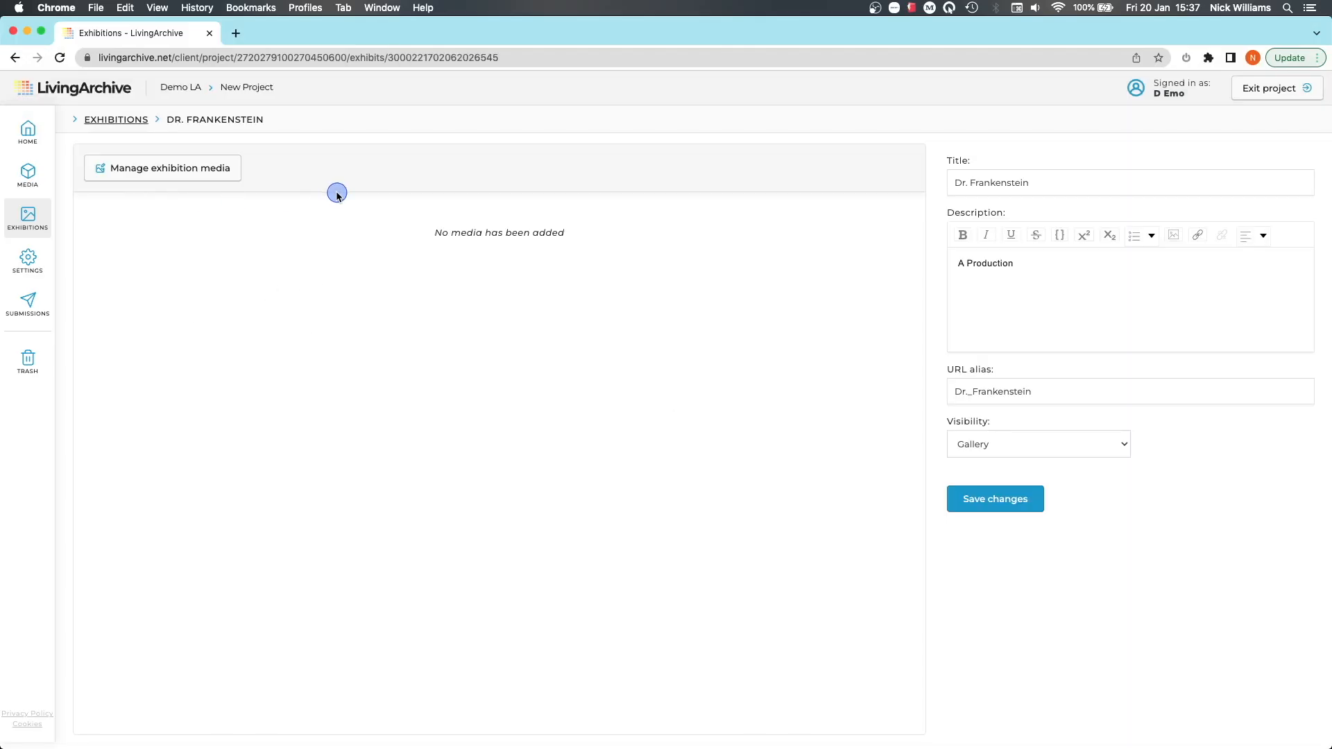
left_click(179, 173)
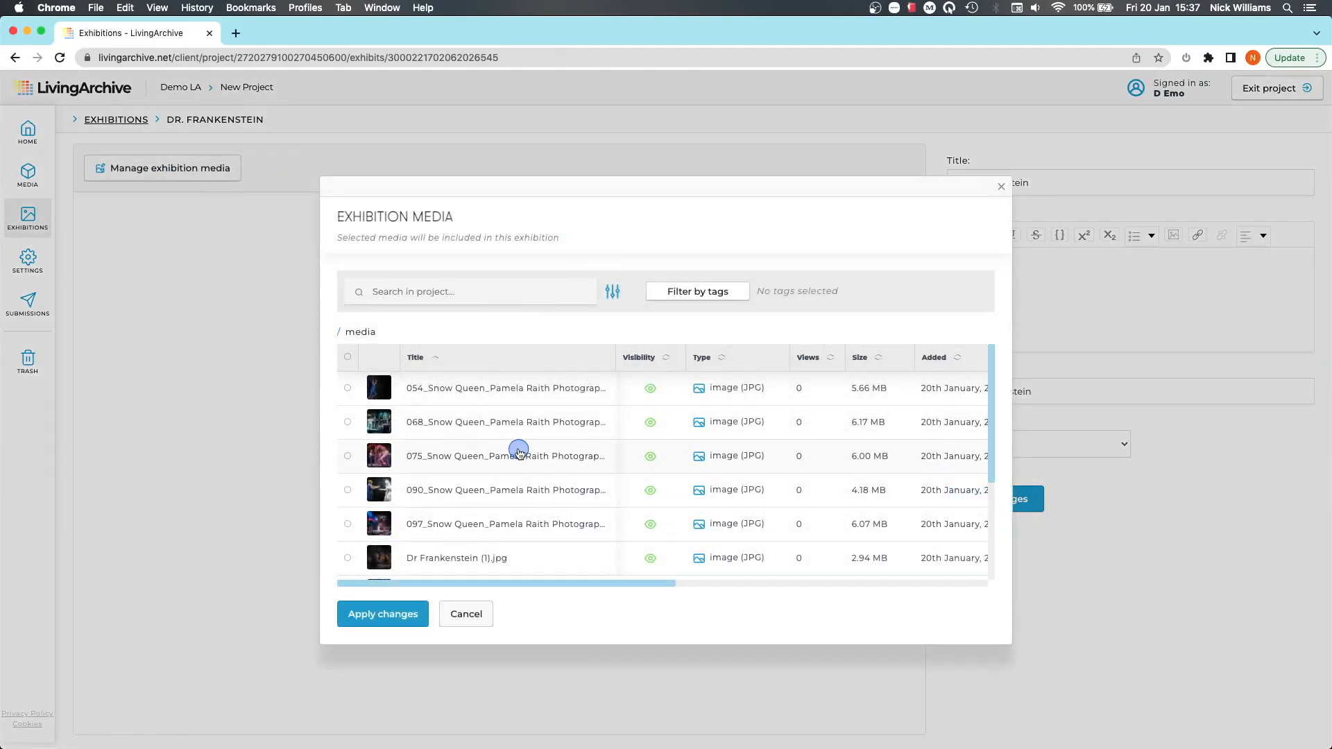
scroll(520, 447, "down", 5)
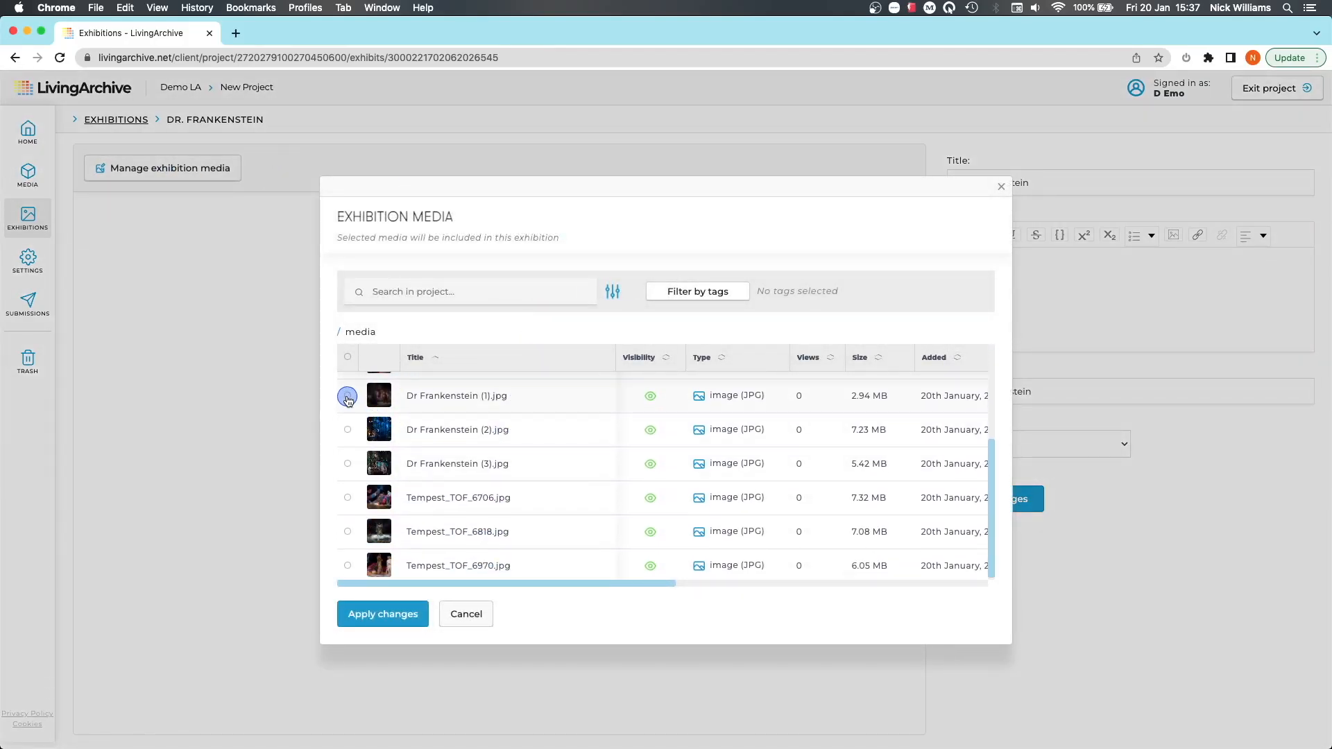
left_click(348, 394)
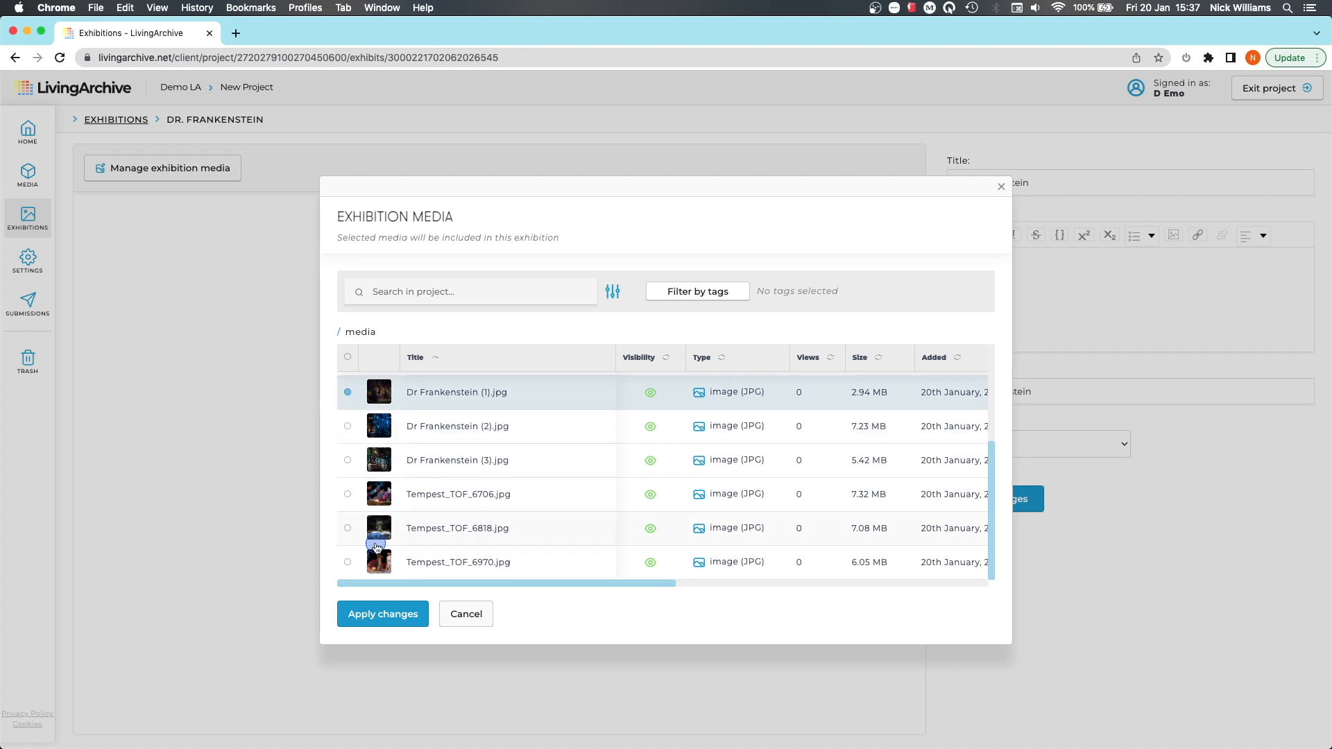
left_click(355, 461, "shift")
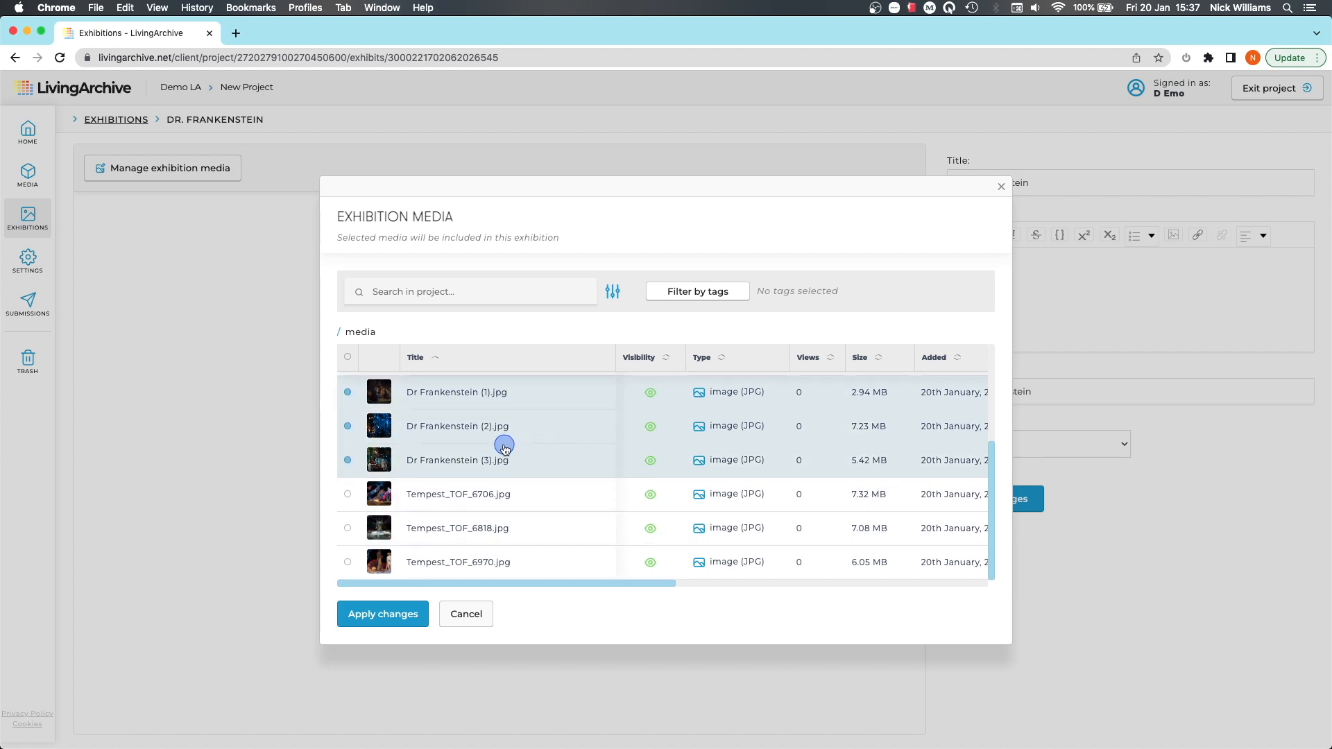
scroll(424, 480, "up", 1)
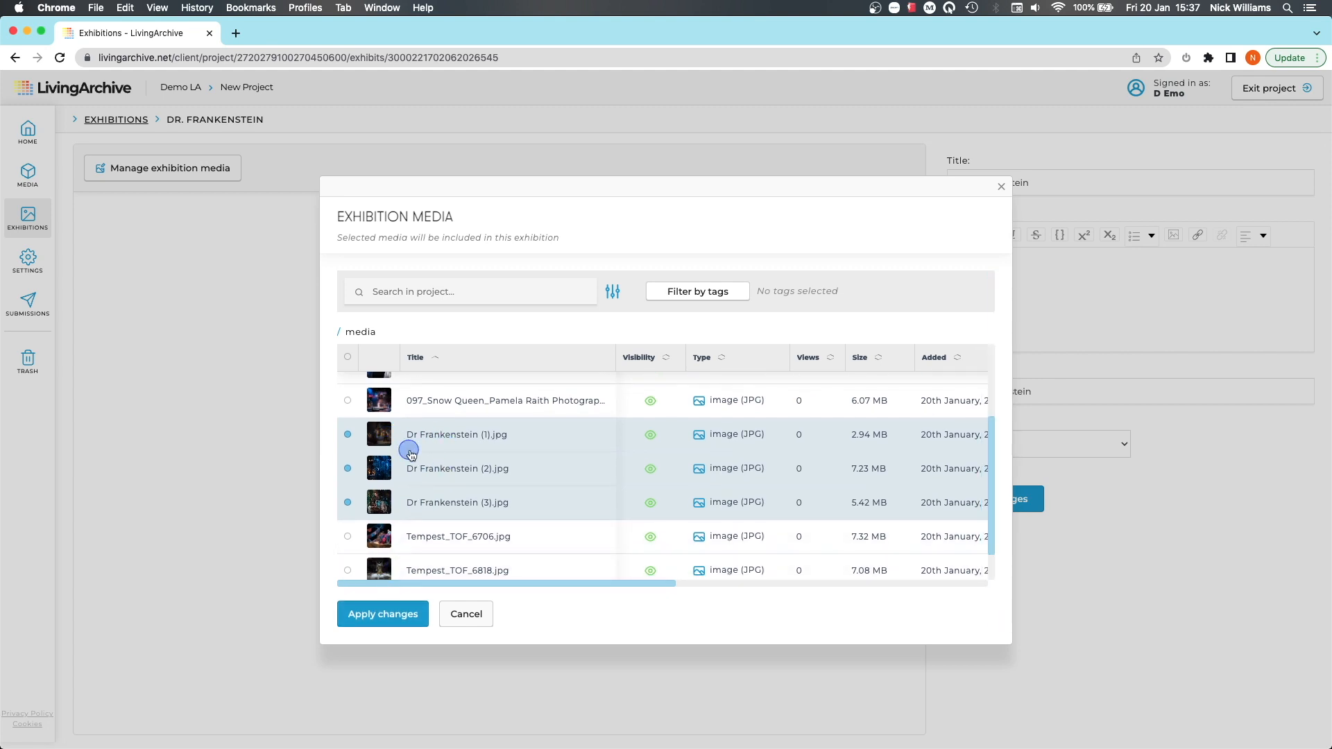
left_click(384, 615)
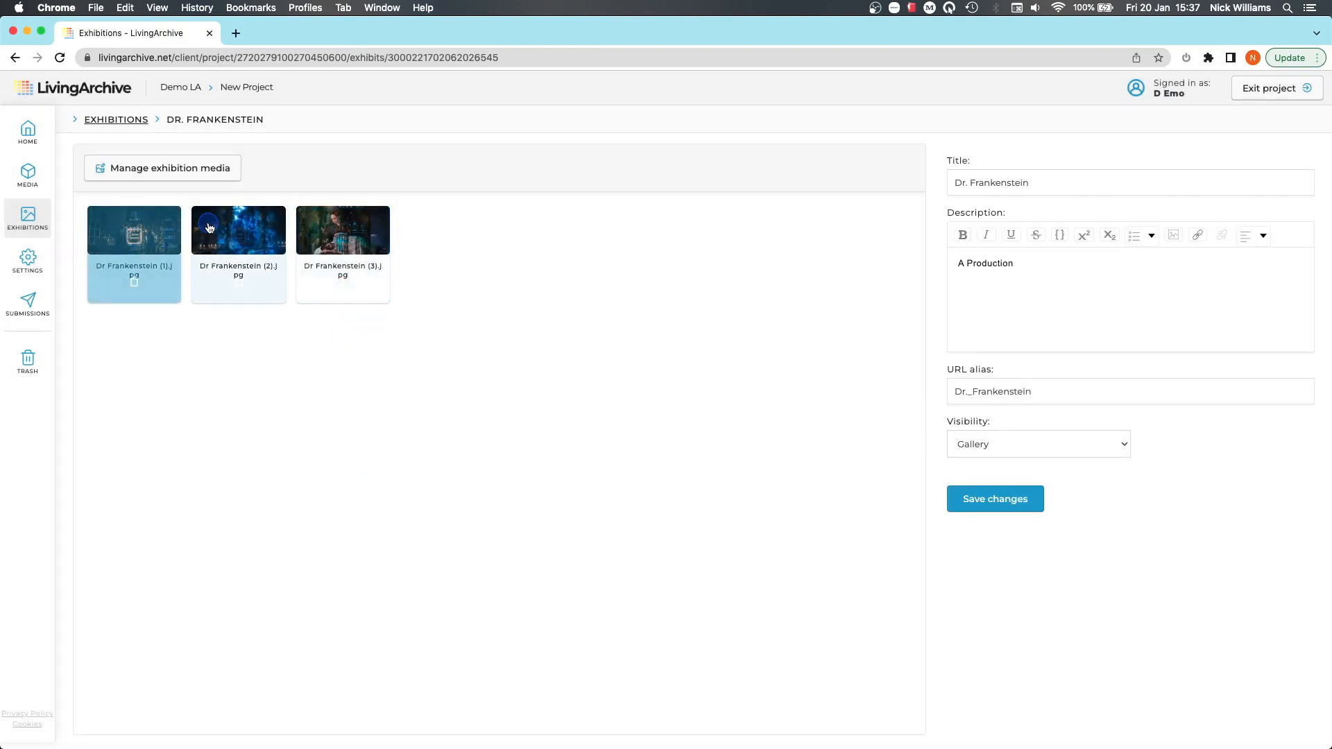
mouse_move(247, 241)
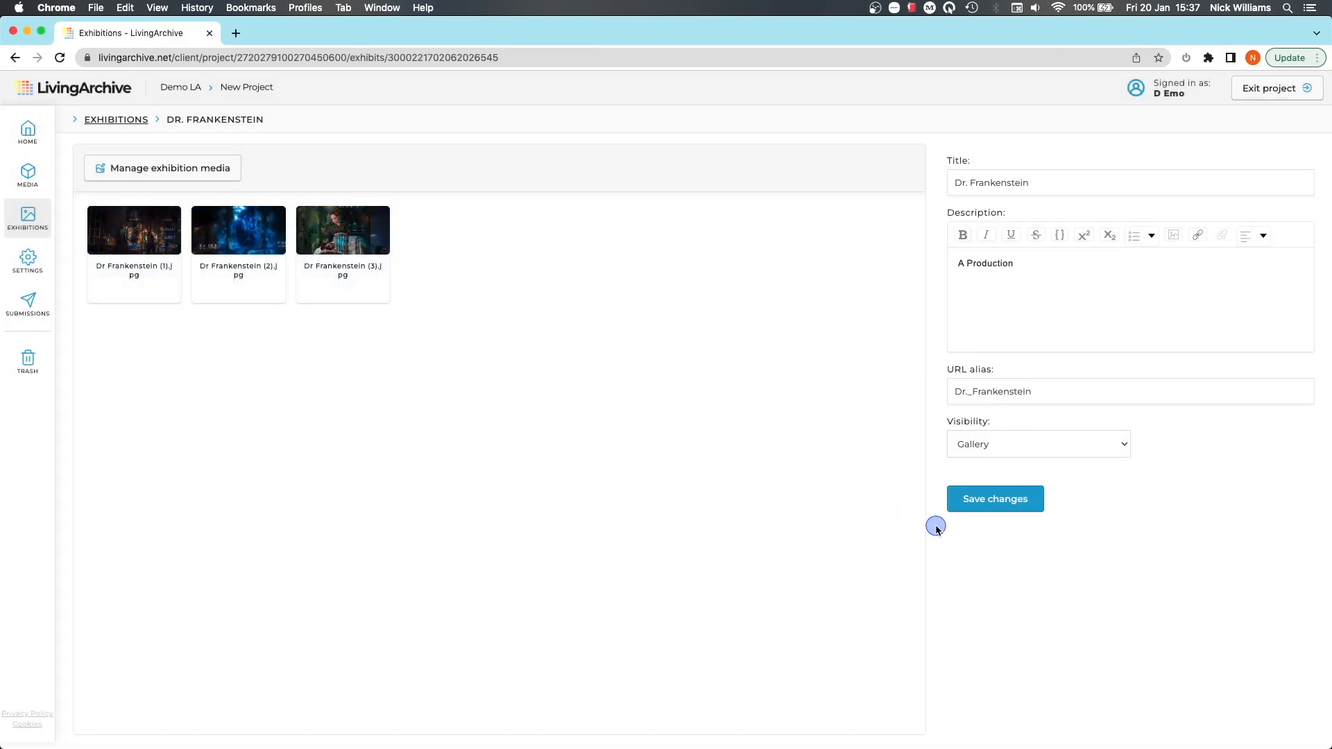
left_click(996, 502)
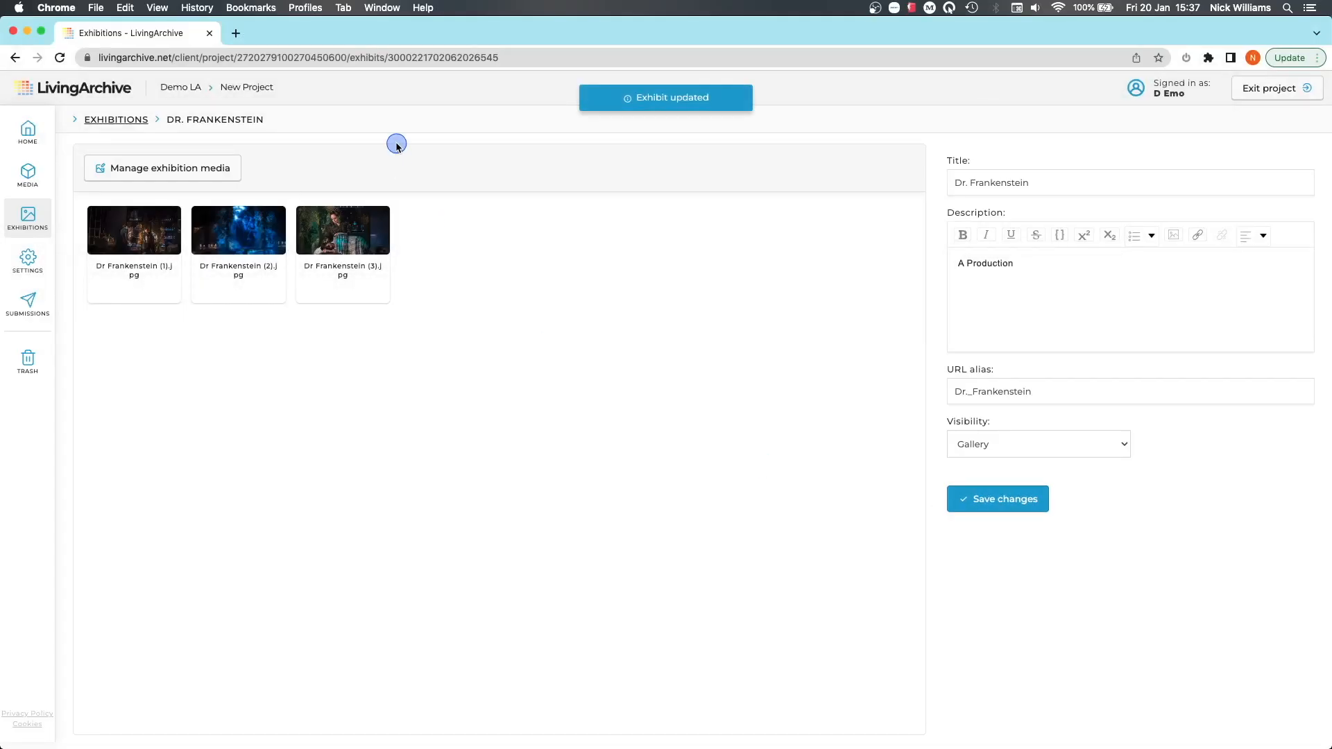
Add the images Tempest_TOF_6706, 6818 and 6970 to The Tempest exhibit's media and save the exhibit
left_click(116, 121)
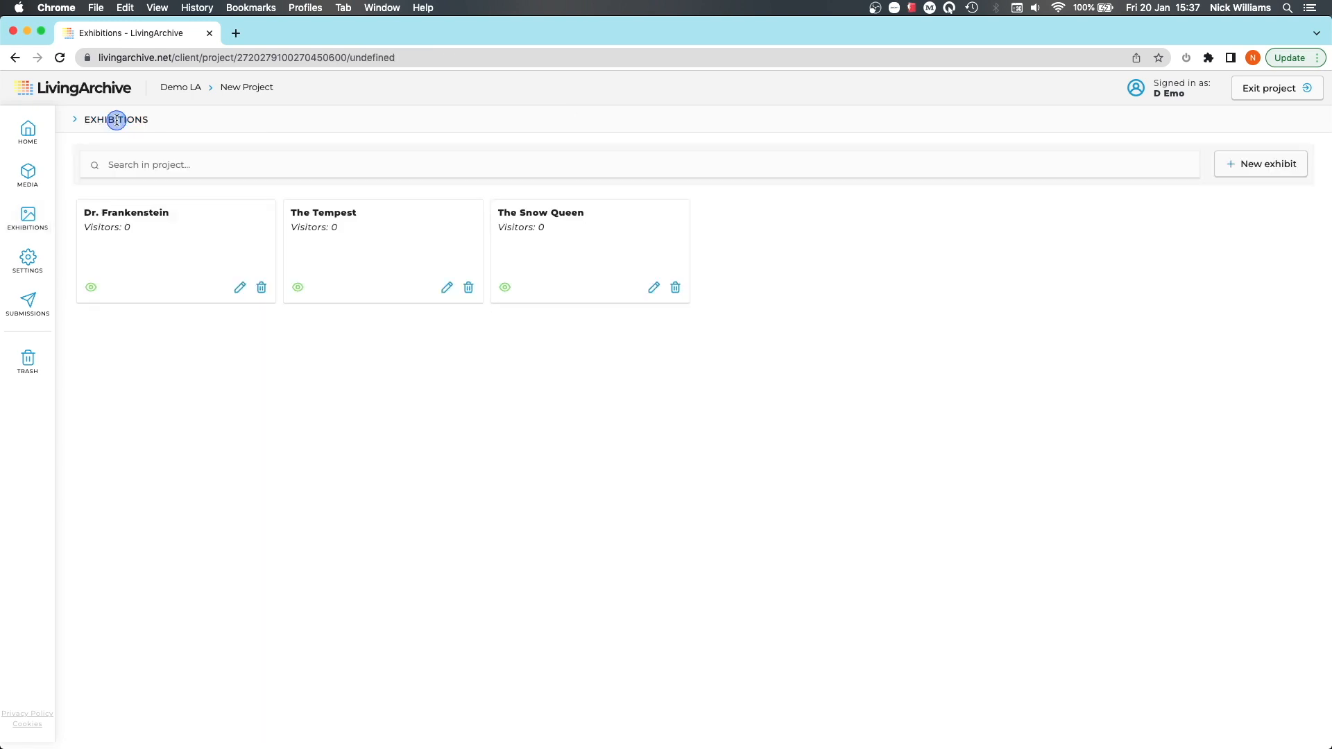
left_click(447, 288)
left_click(179, 168)
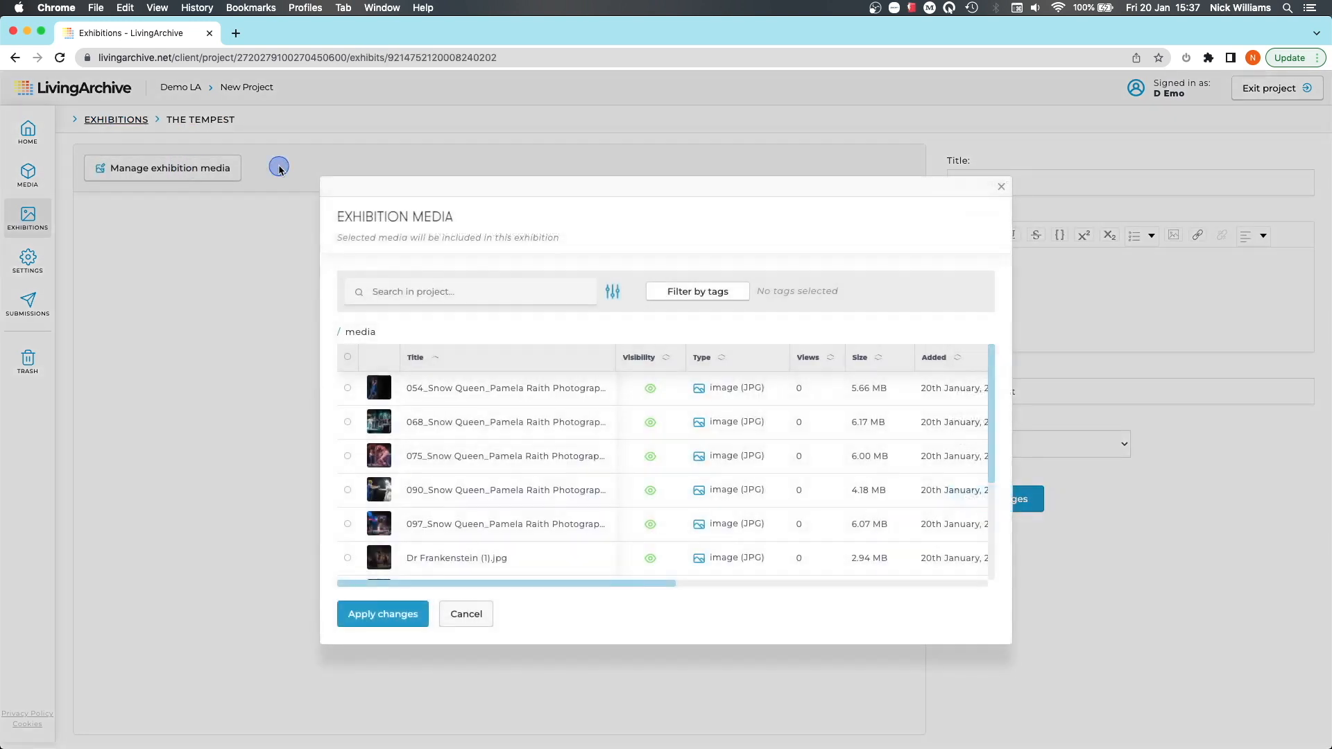
scroll(446, 401, "down", 3)
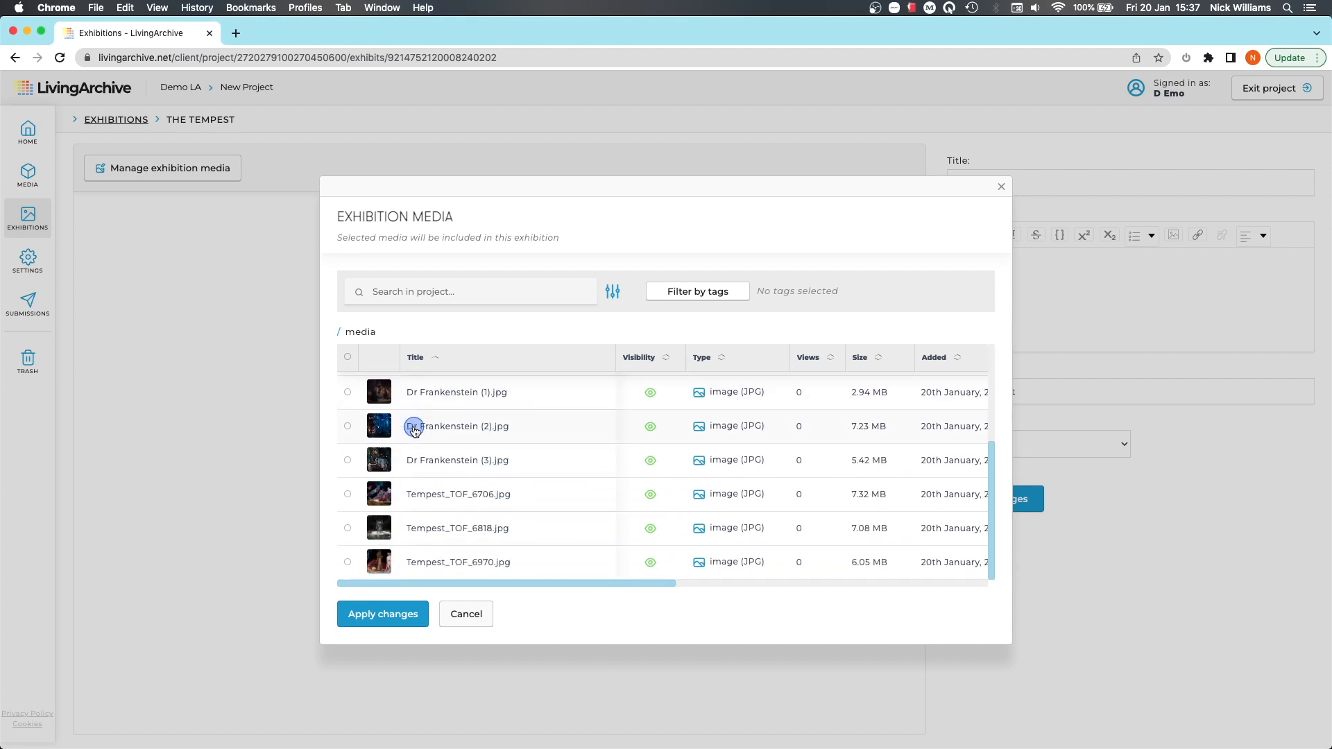
left_click(341, 495)
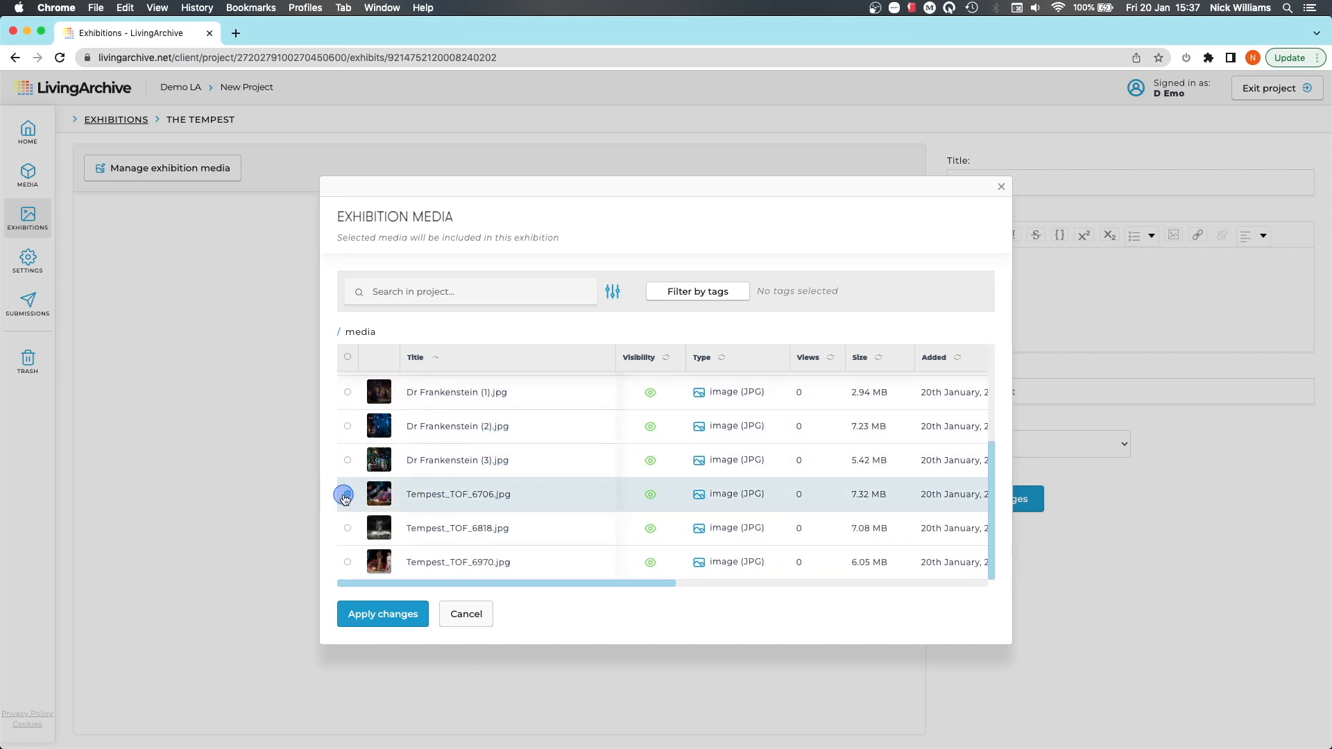
left_click(348, 566, "shift")
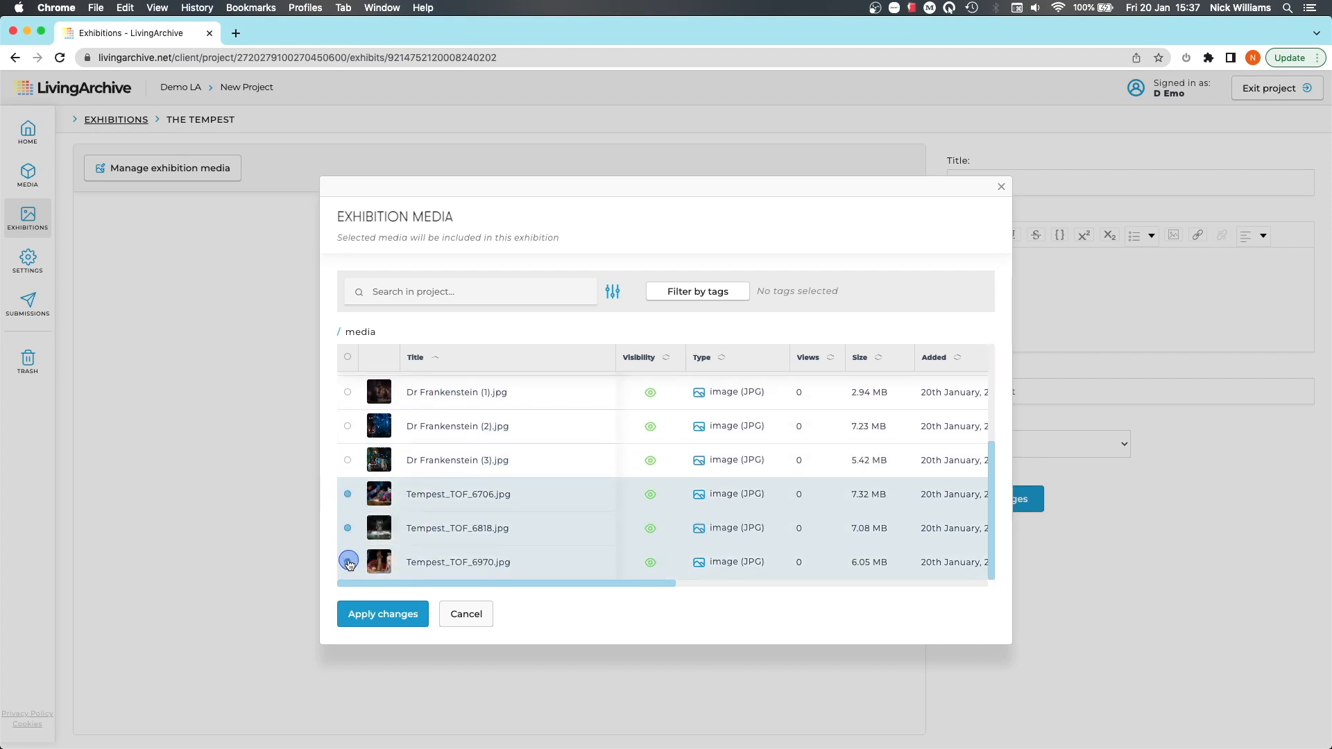
left_click(384, 616)
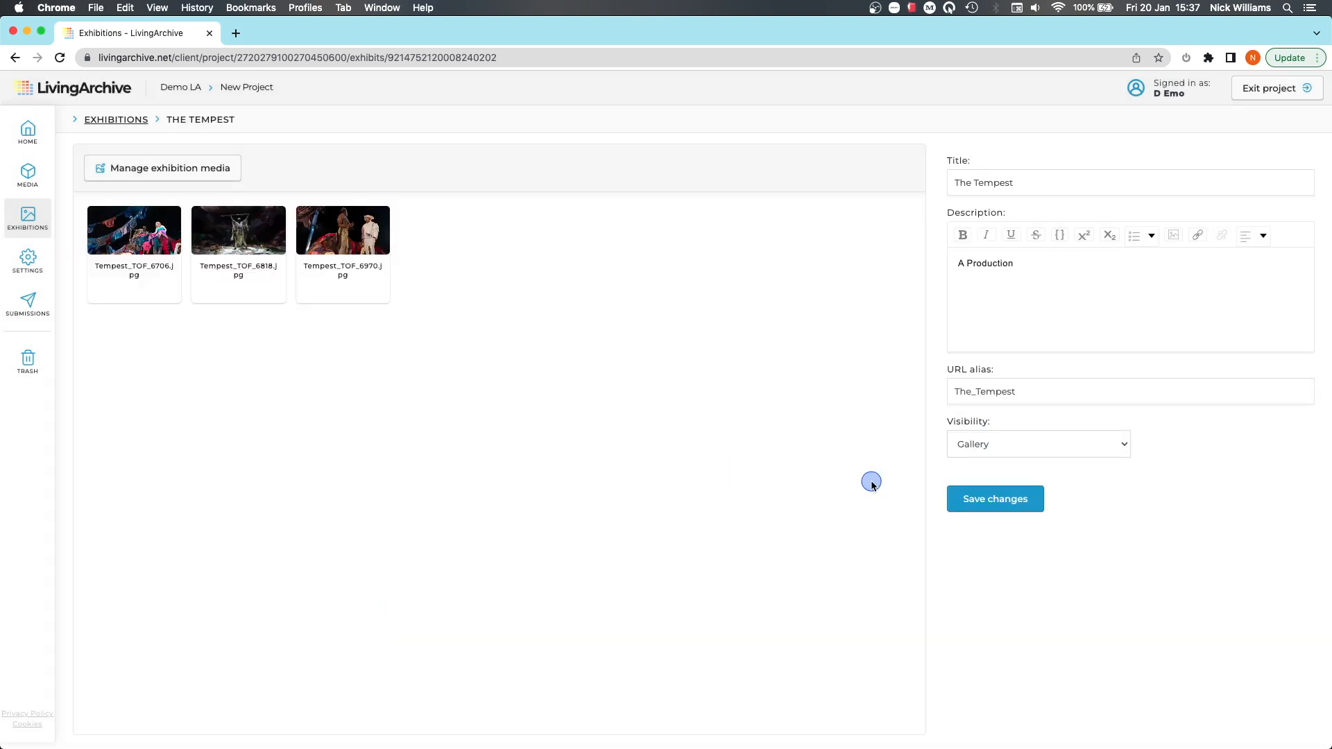
left_click(964, 504)
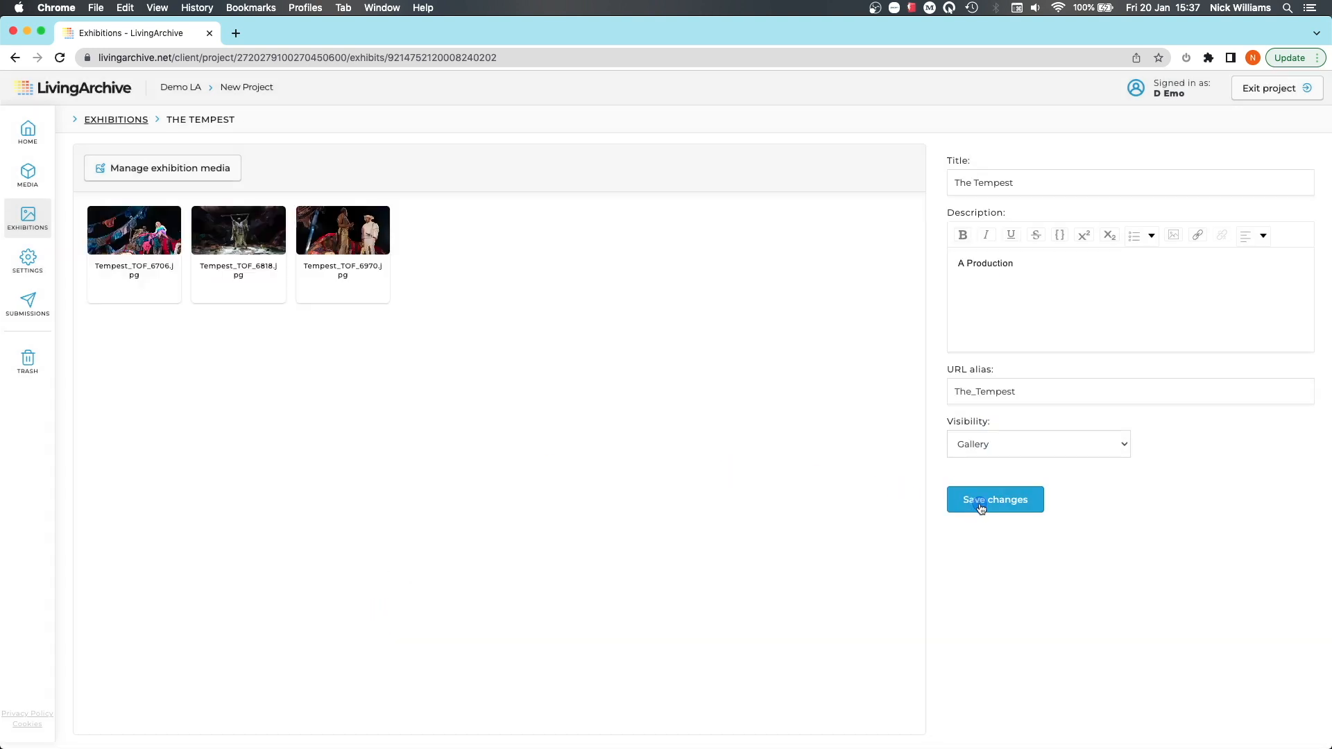
Add the five Snow Queen images (054, 068, 075, 090 and 097) to The Snow Queen exhibit's media and save the exhibit
left_click(115, 119)
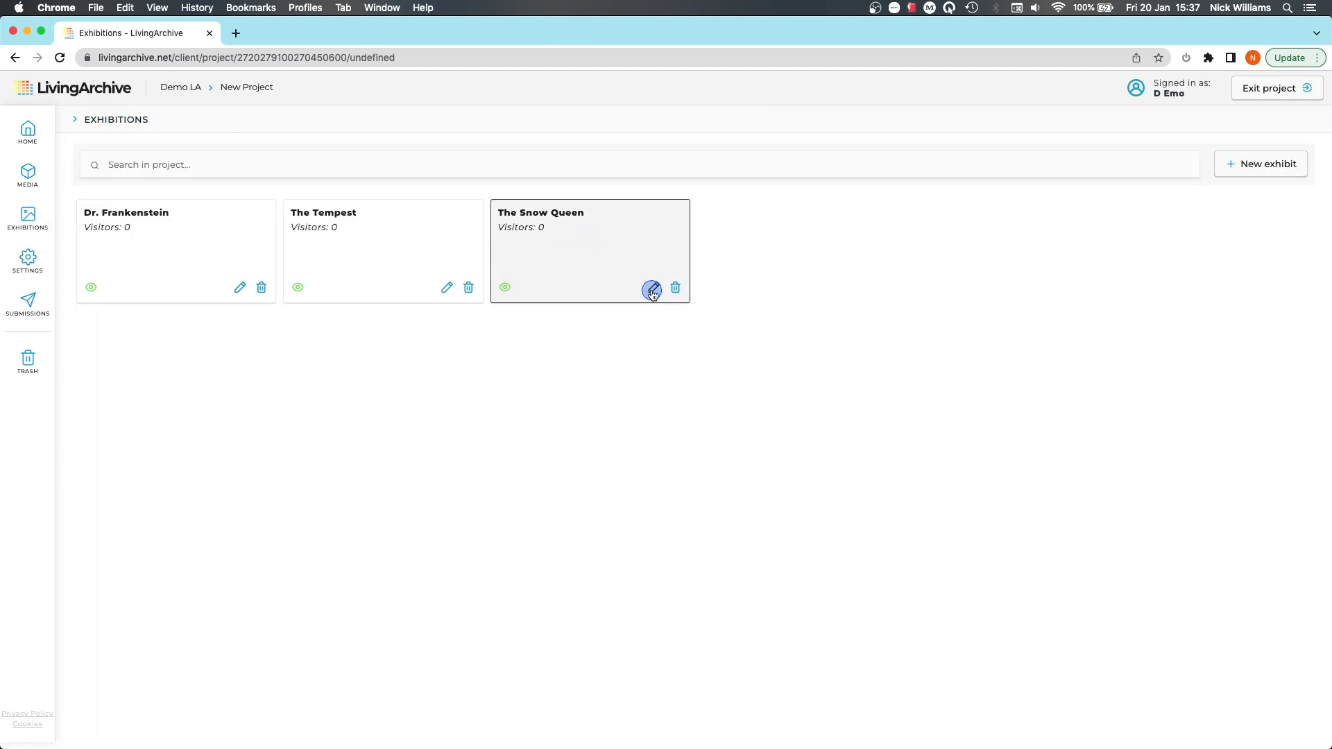
left_click(652, 289)
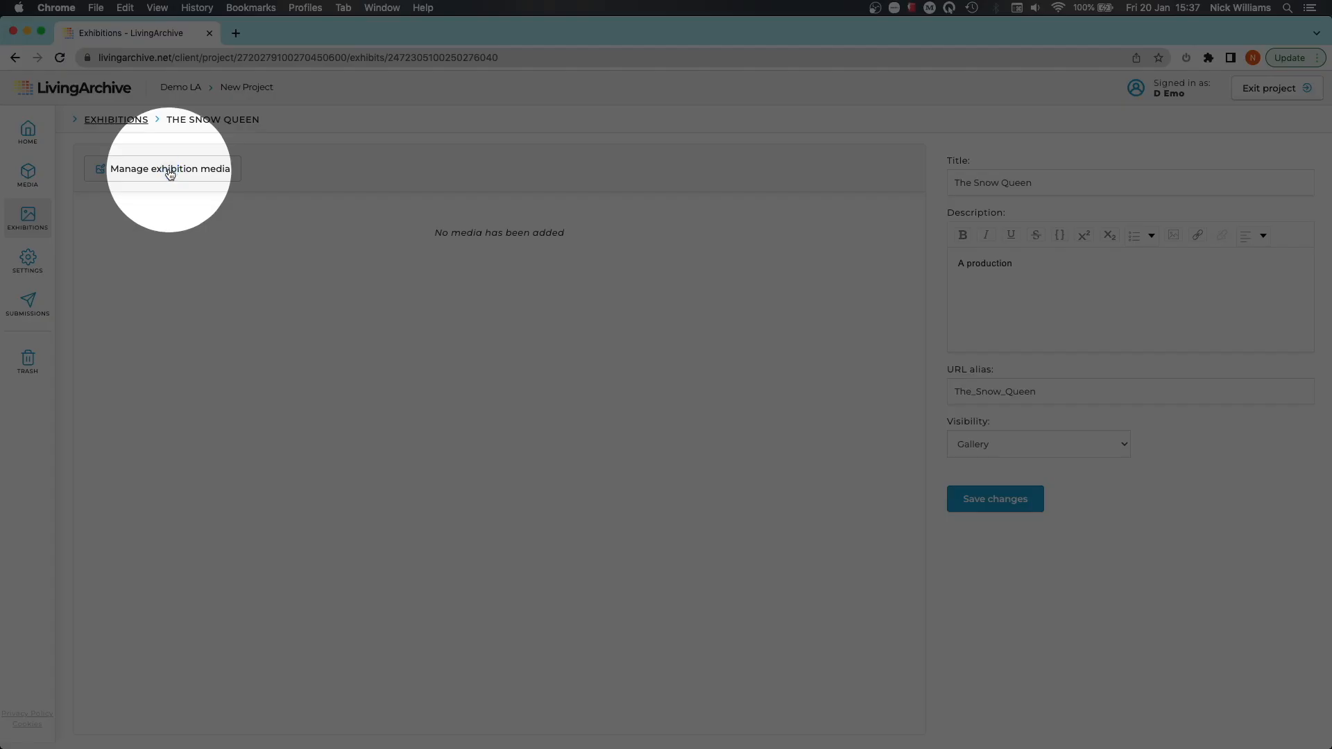
left_click(170, 171)
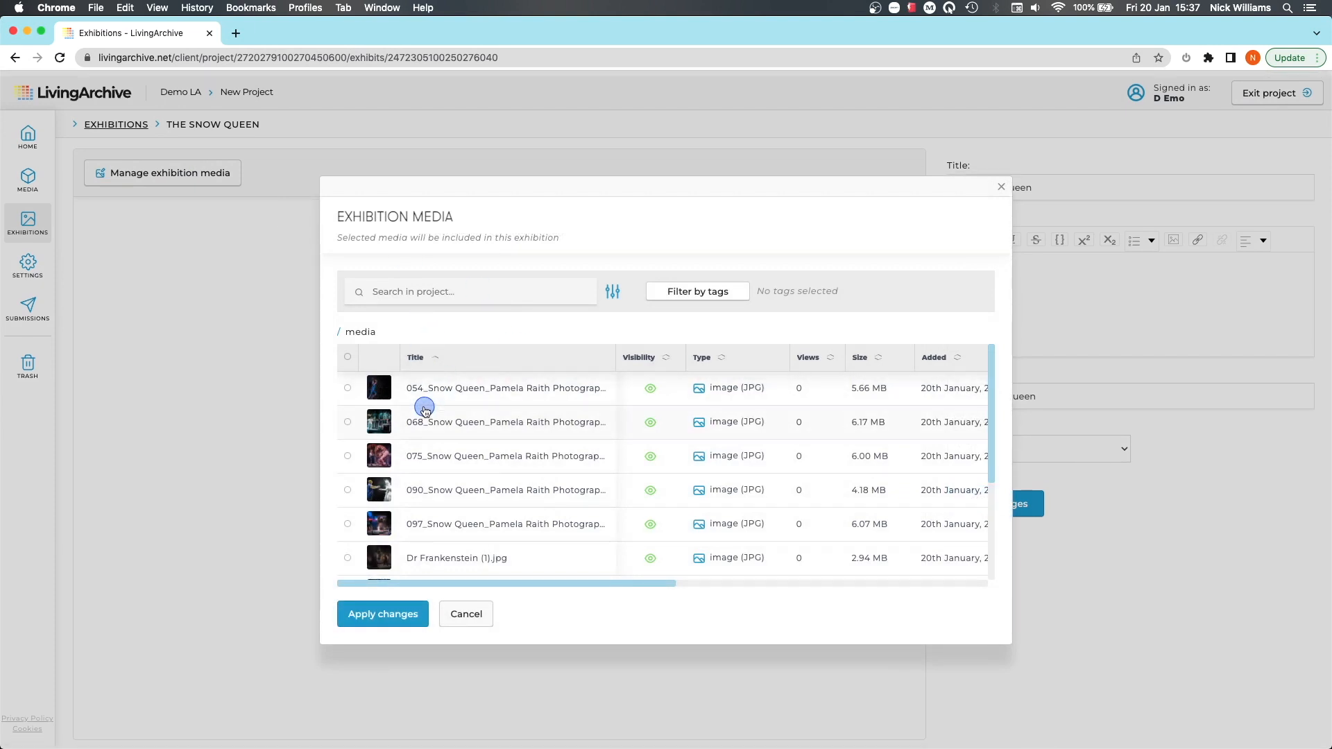
left_click(347, 388)
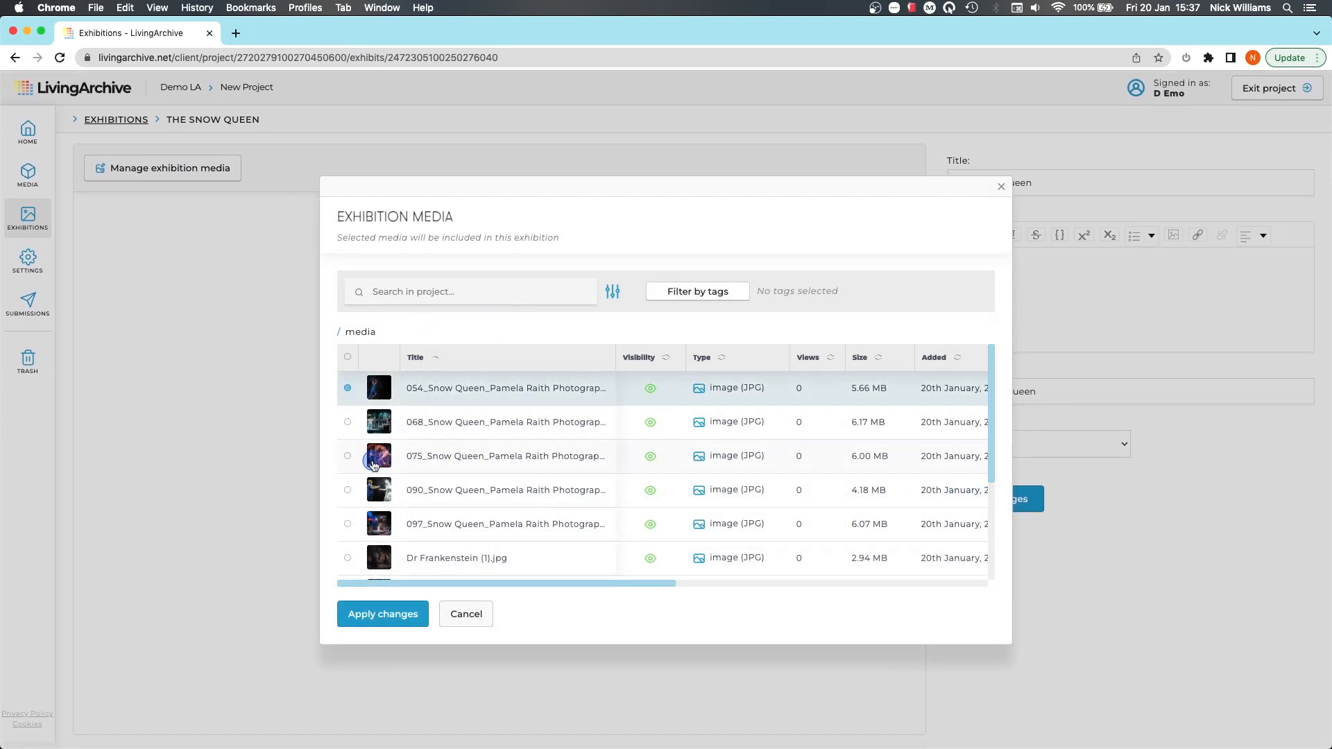
scroll(374, 465, "down", 1)
left_click(349, 480, "shift")
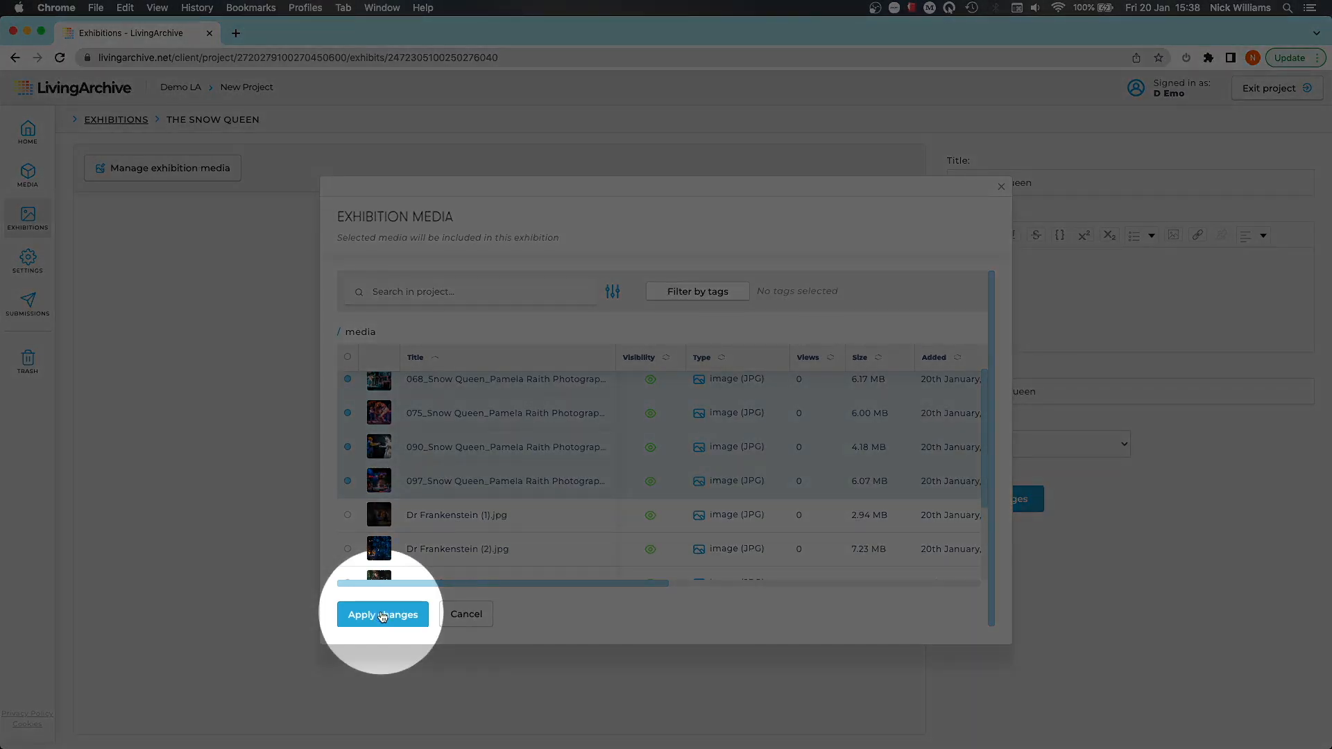
left_click(383, 615)
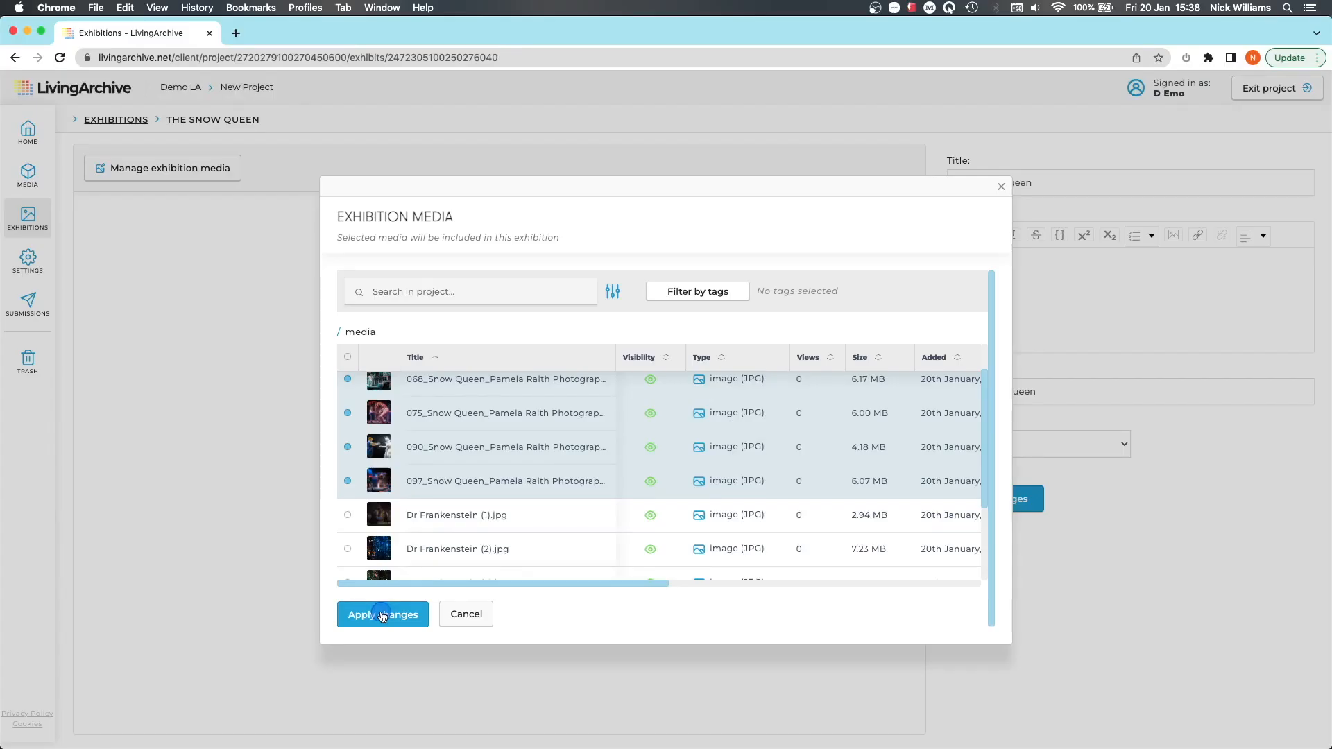
left_click(997, 510)
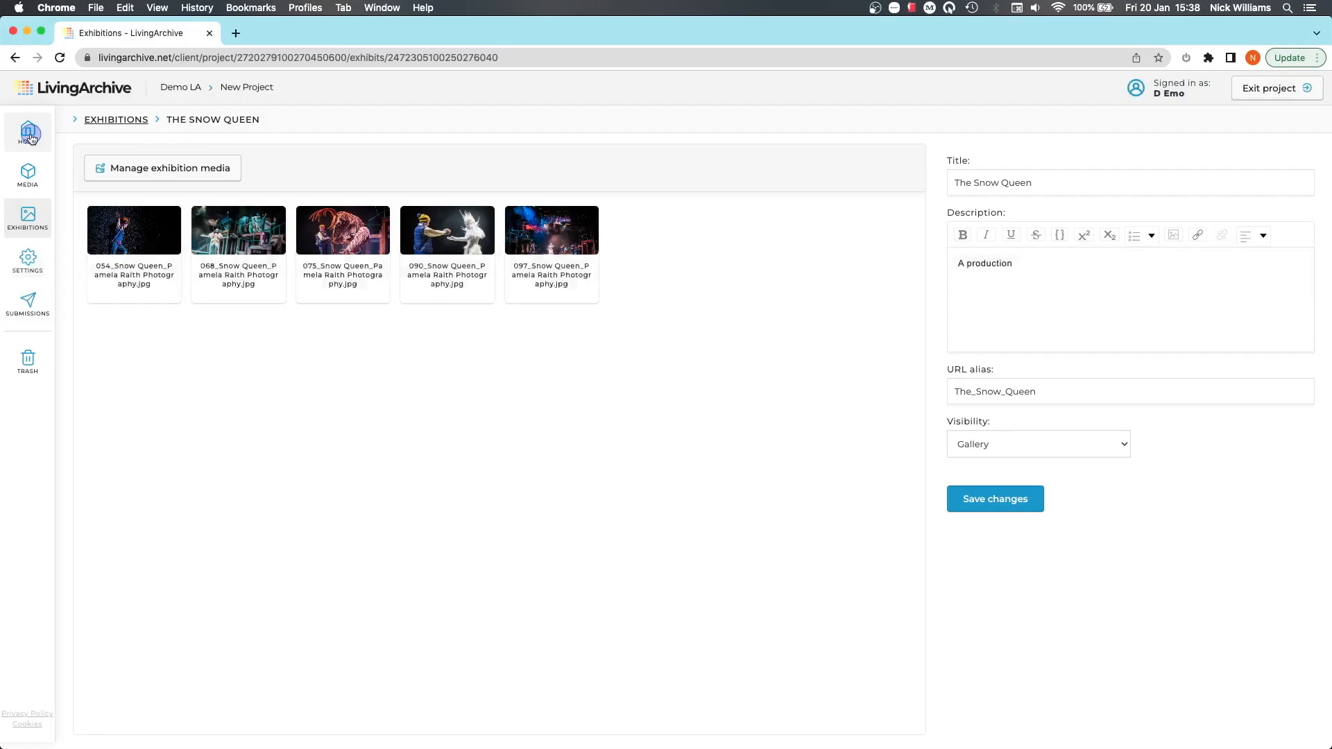
View the project's public gallery, browse its exhibitions to The Tempest, and close the gallery
left_click(31, 138)
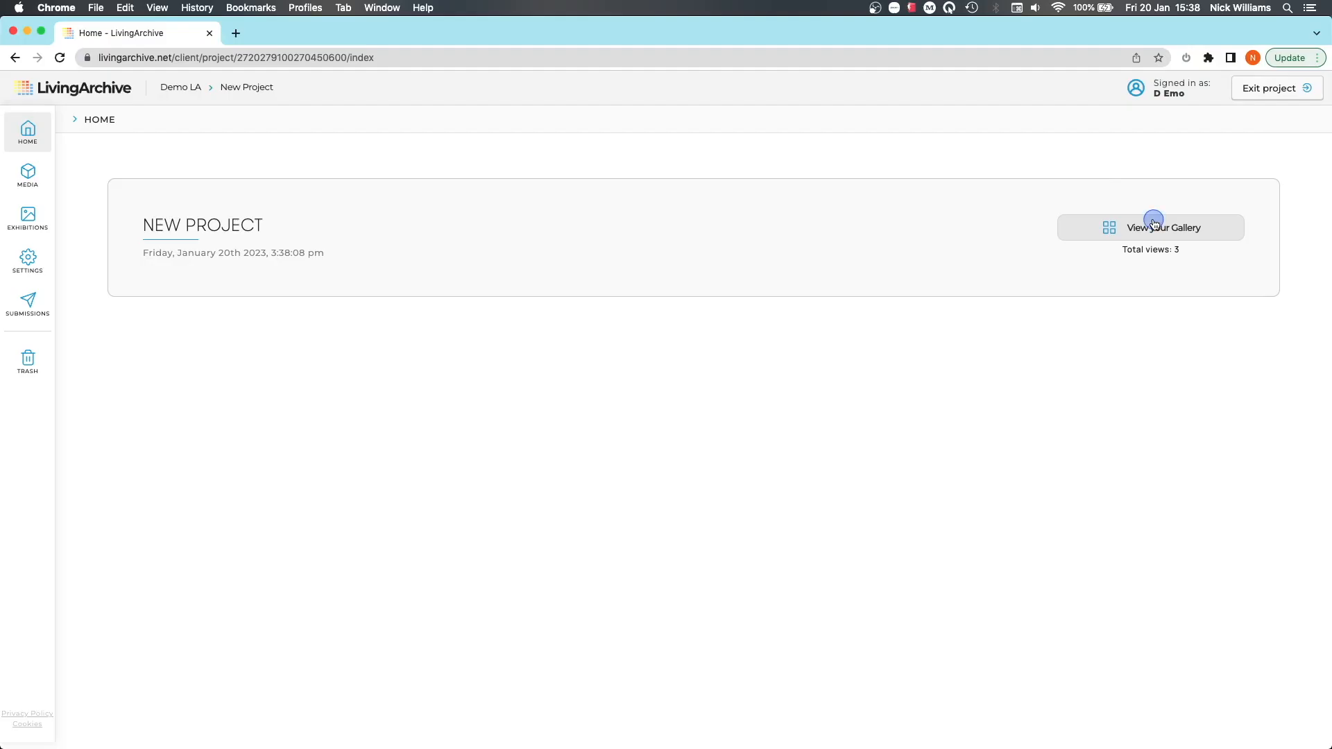
left_click(1152, 224)
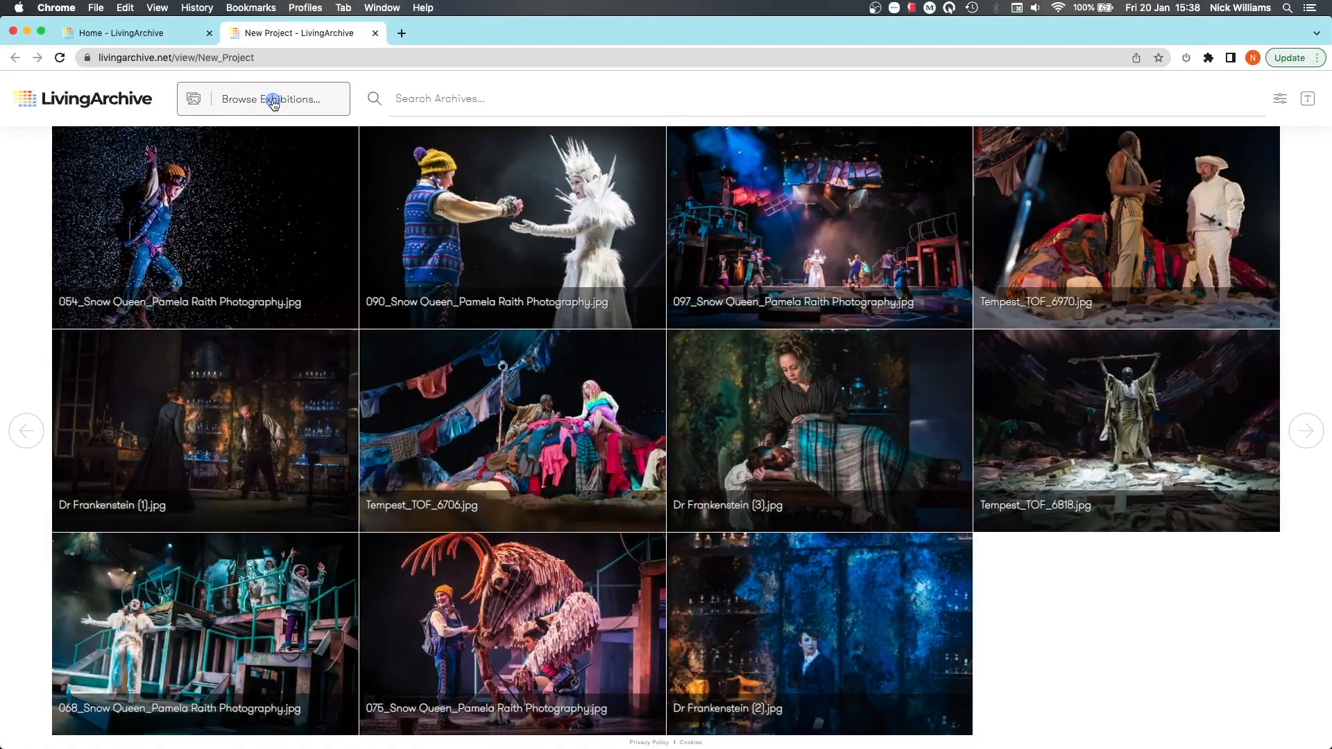
left_click(274, 102)
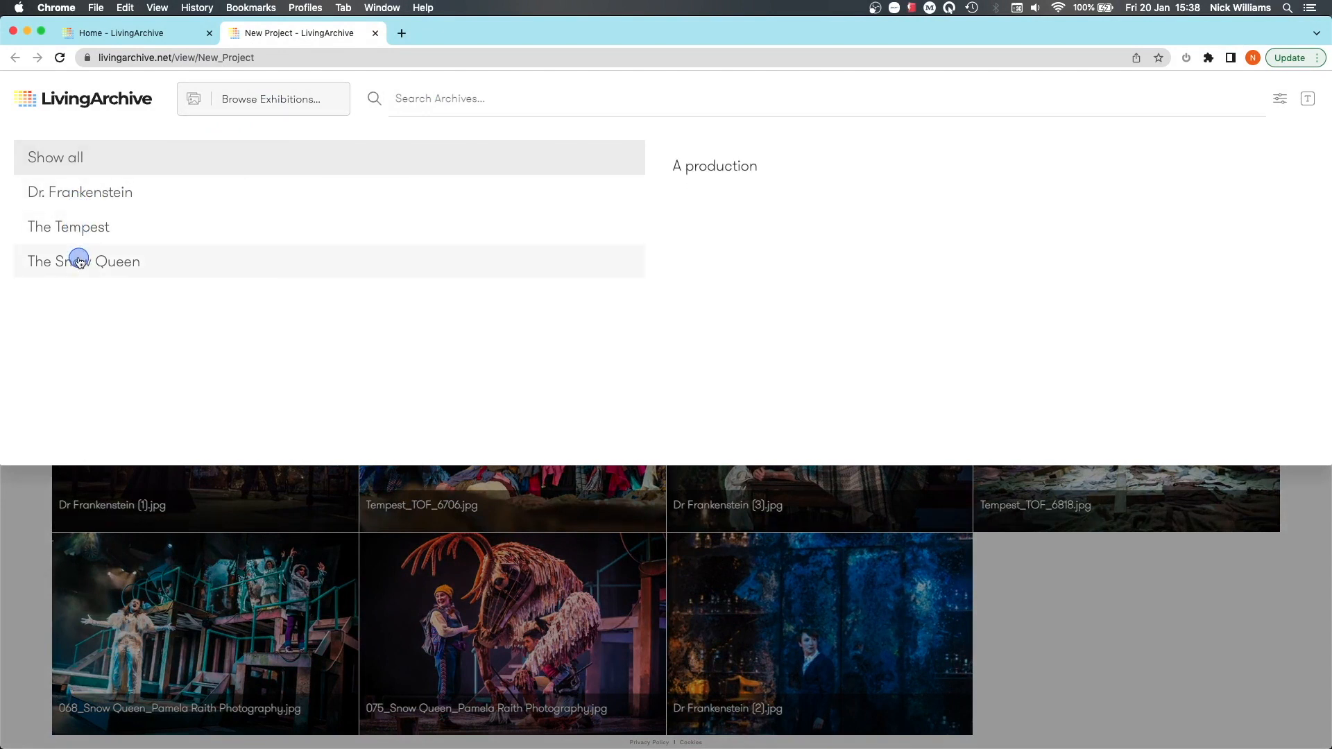
left_click(80, 227)
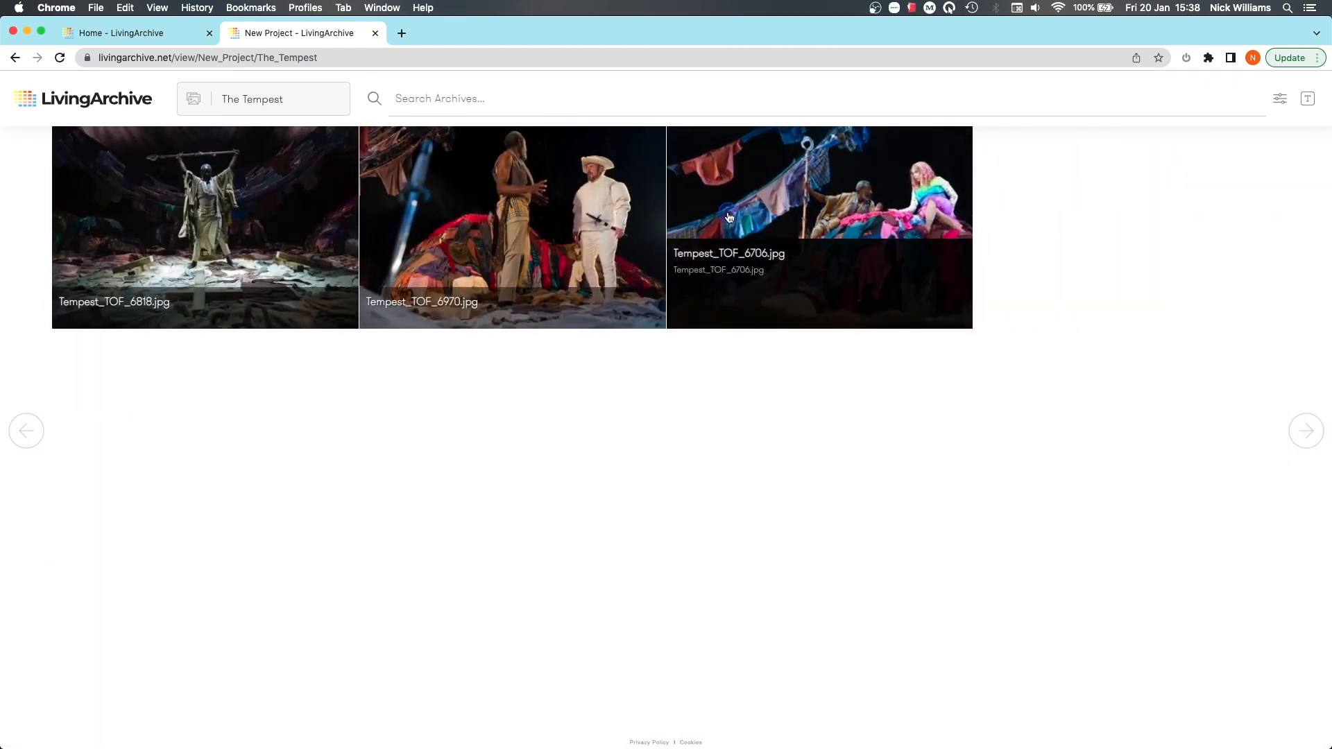
left_click(374, 33)
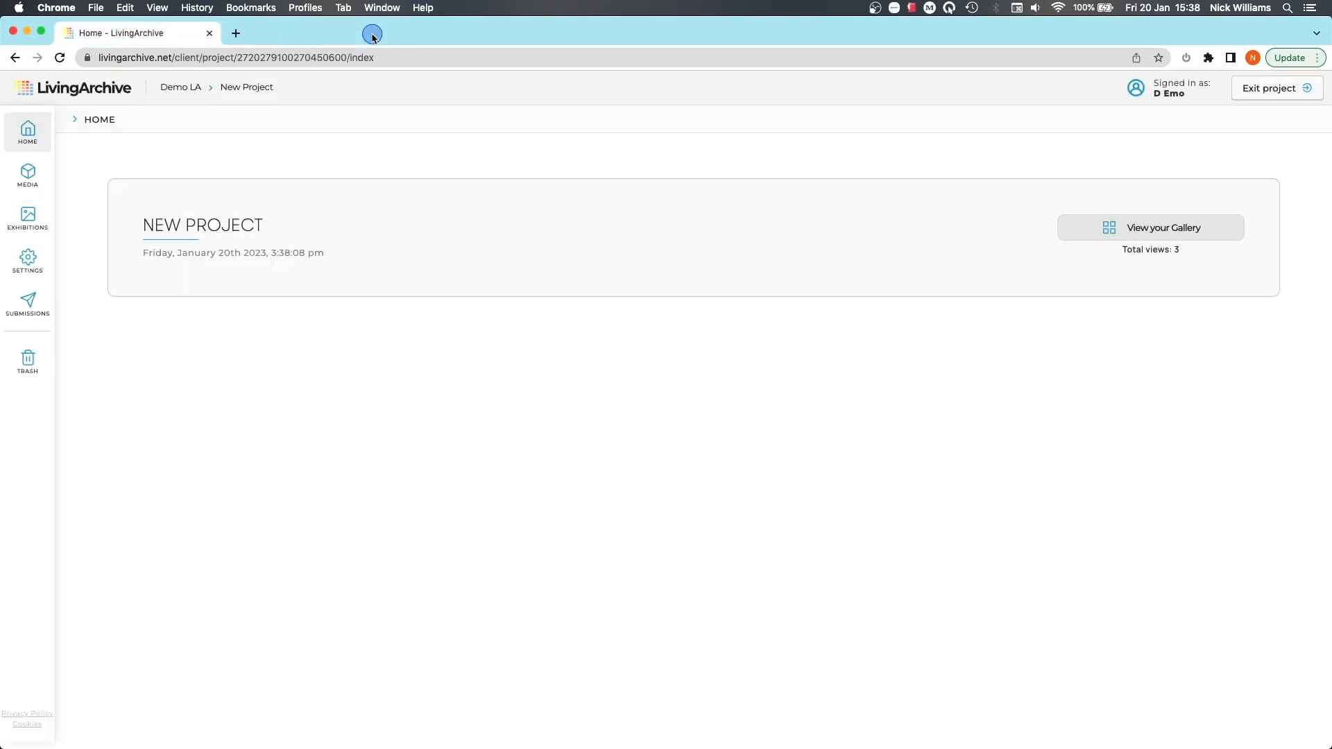
Start a new user invitation in the project settings and enter the invitee's e-mail address
left_click(30, 175)
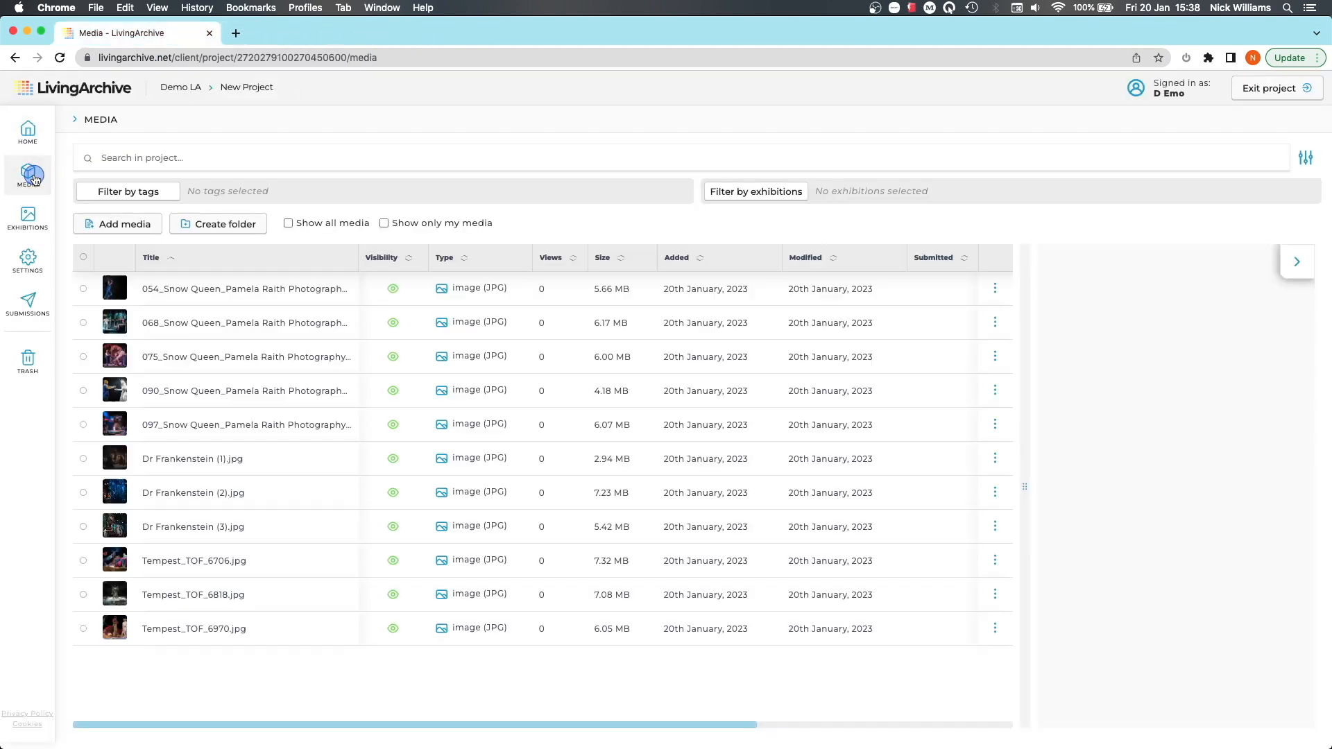
left_click(28, 216)
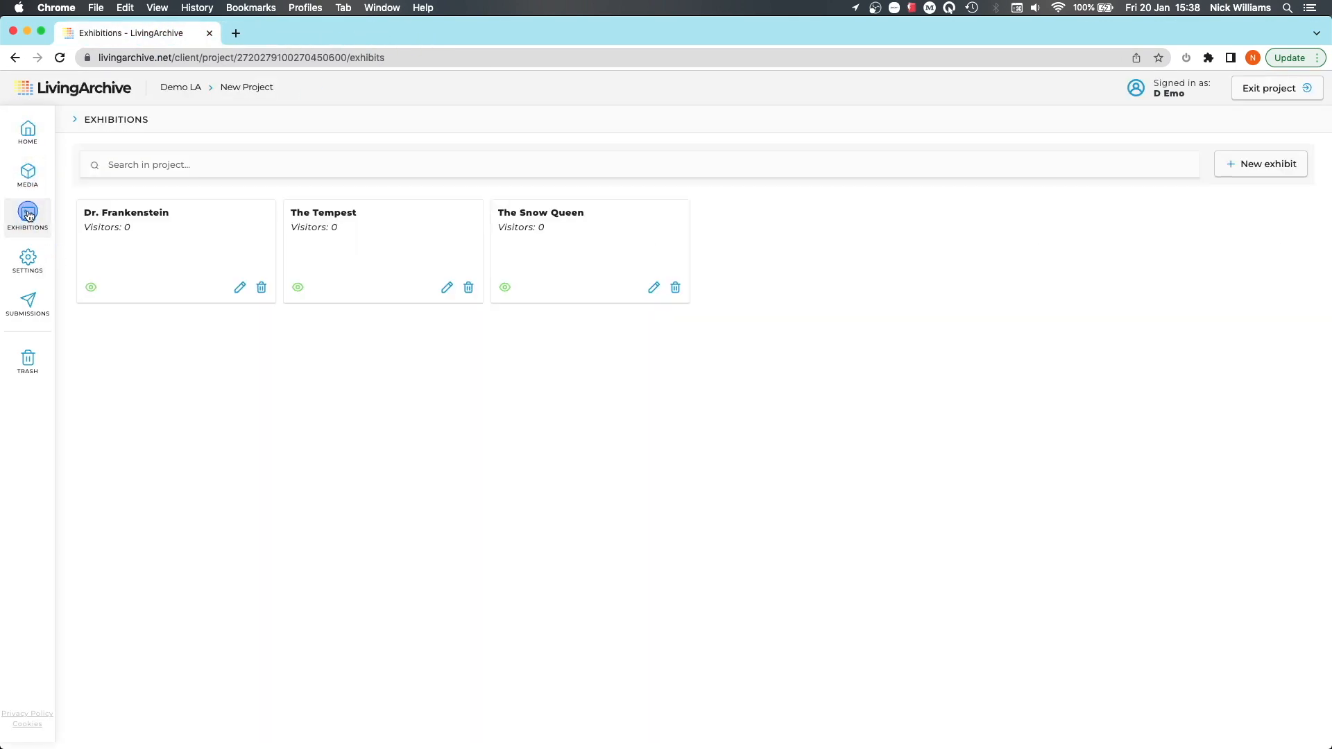
left_click(30, 262)
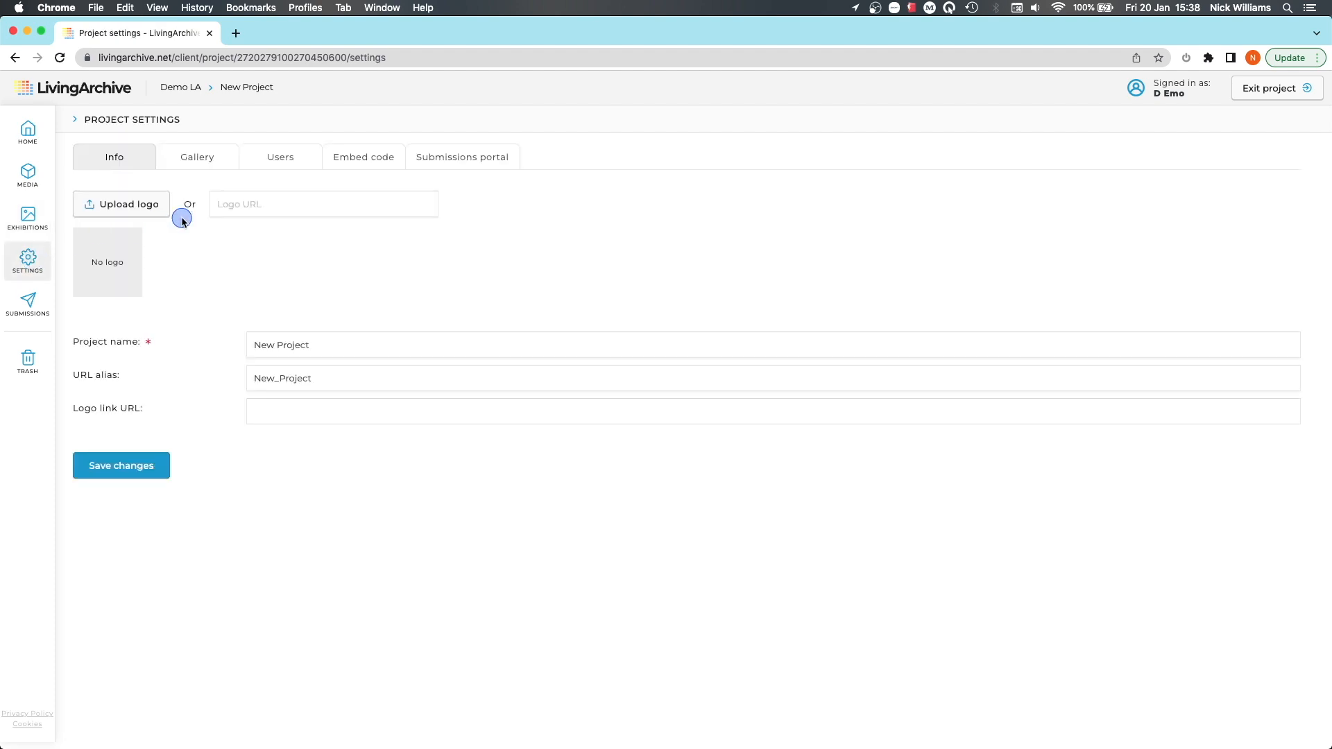
left_click(279, 160)
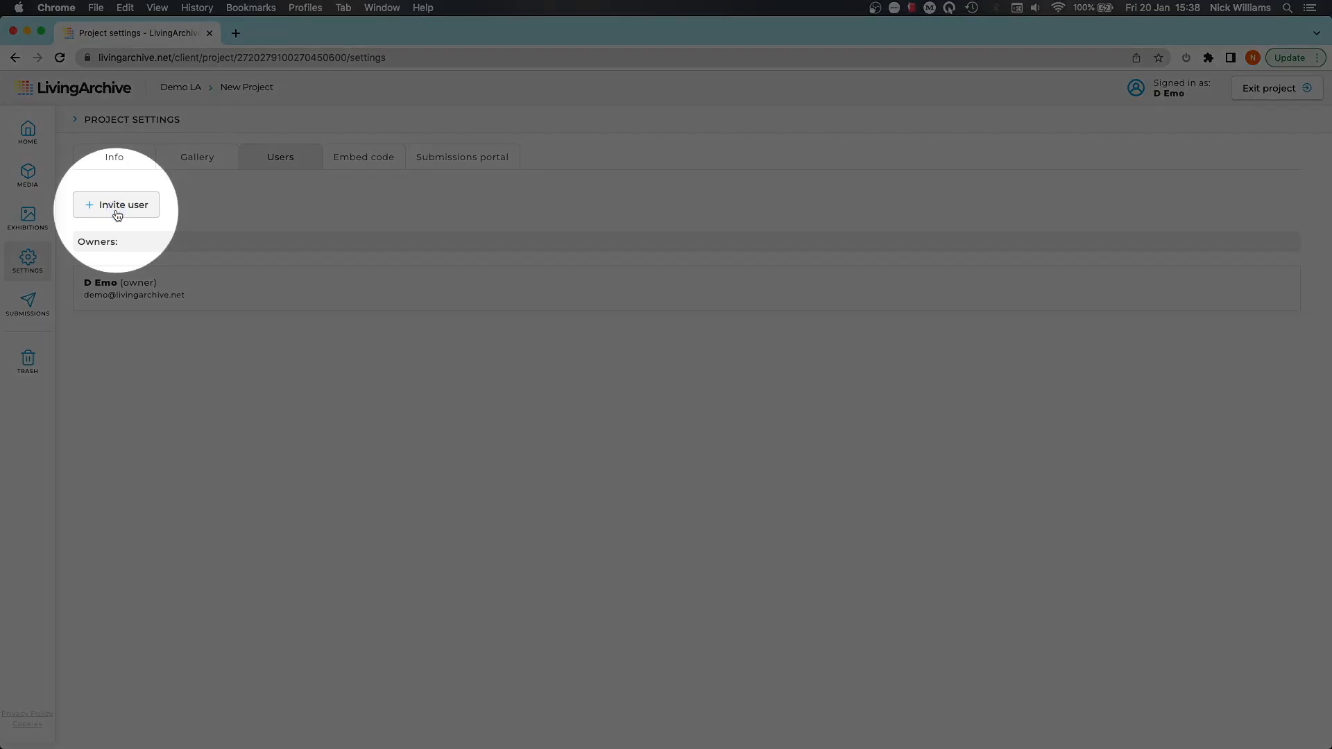
left_click(118, 208)
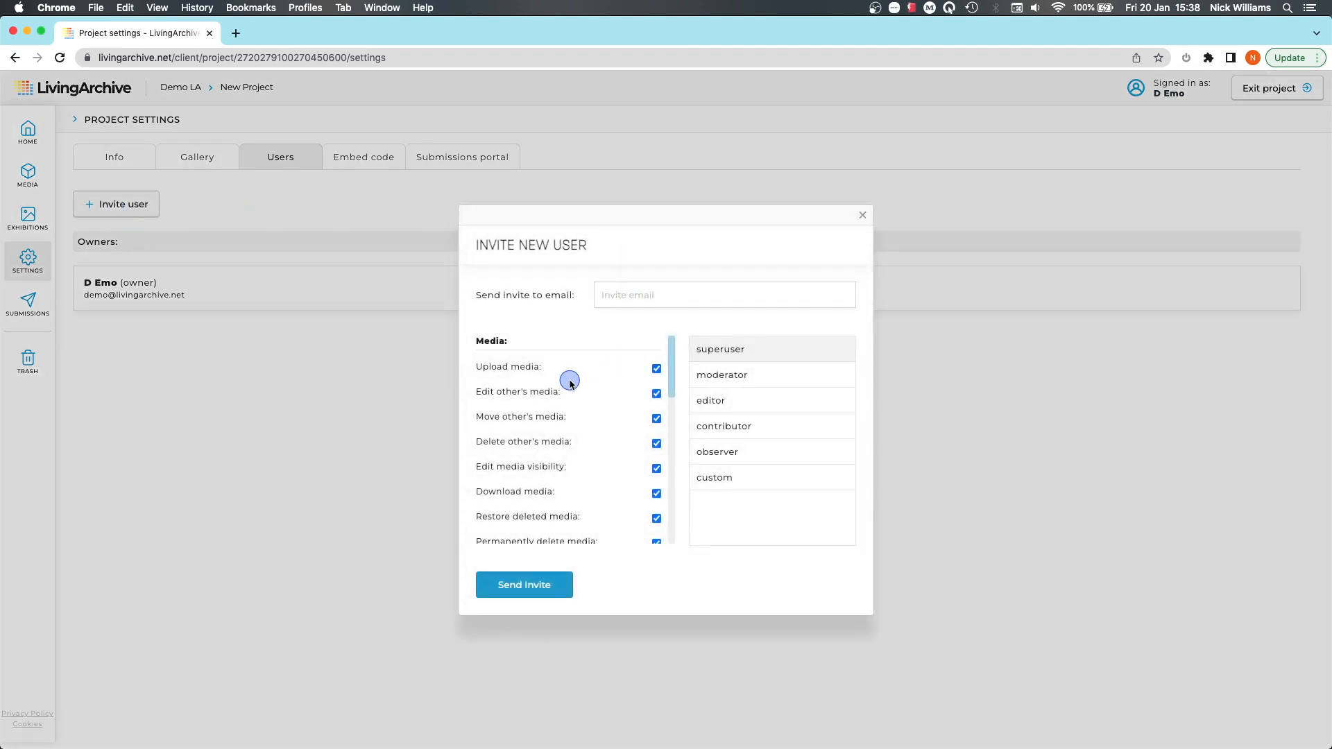
left_click(613, 297)
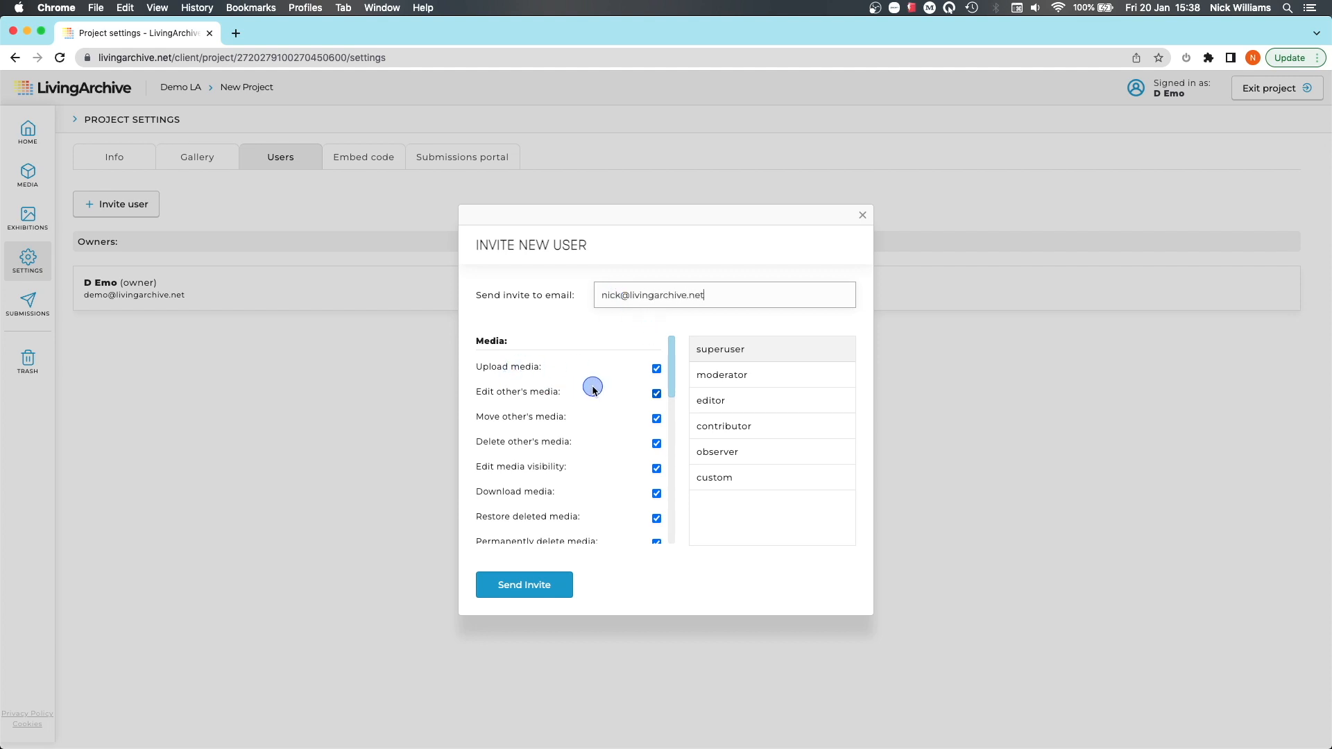
Try the contributor, editor and moderator permission presets for the invitee, and remove the moderator's permission to delete others' media
scroll(592, 386, "down", 1)
left_click(741, 425)
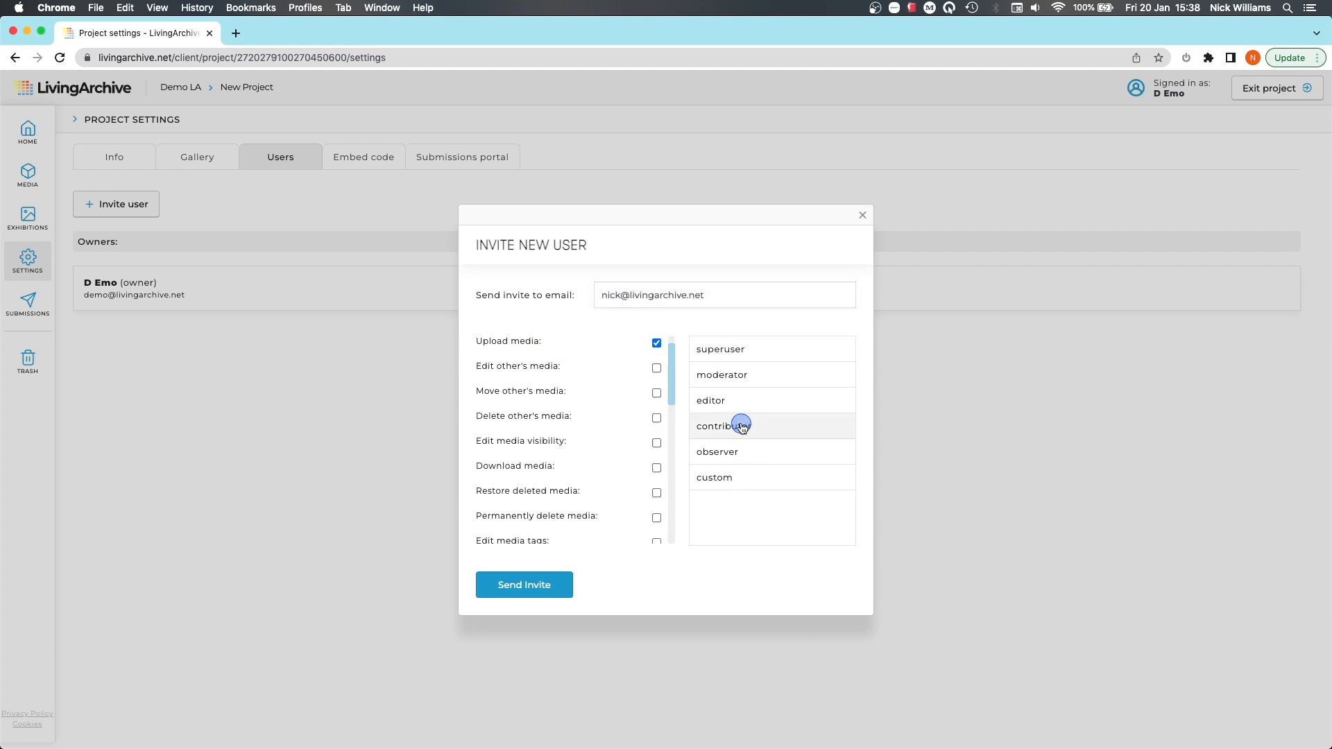
left_click(736, 401)
left_click(719, 375)
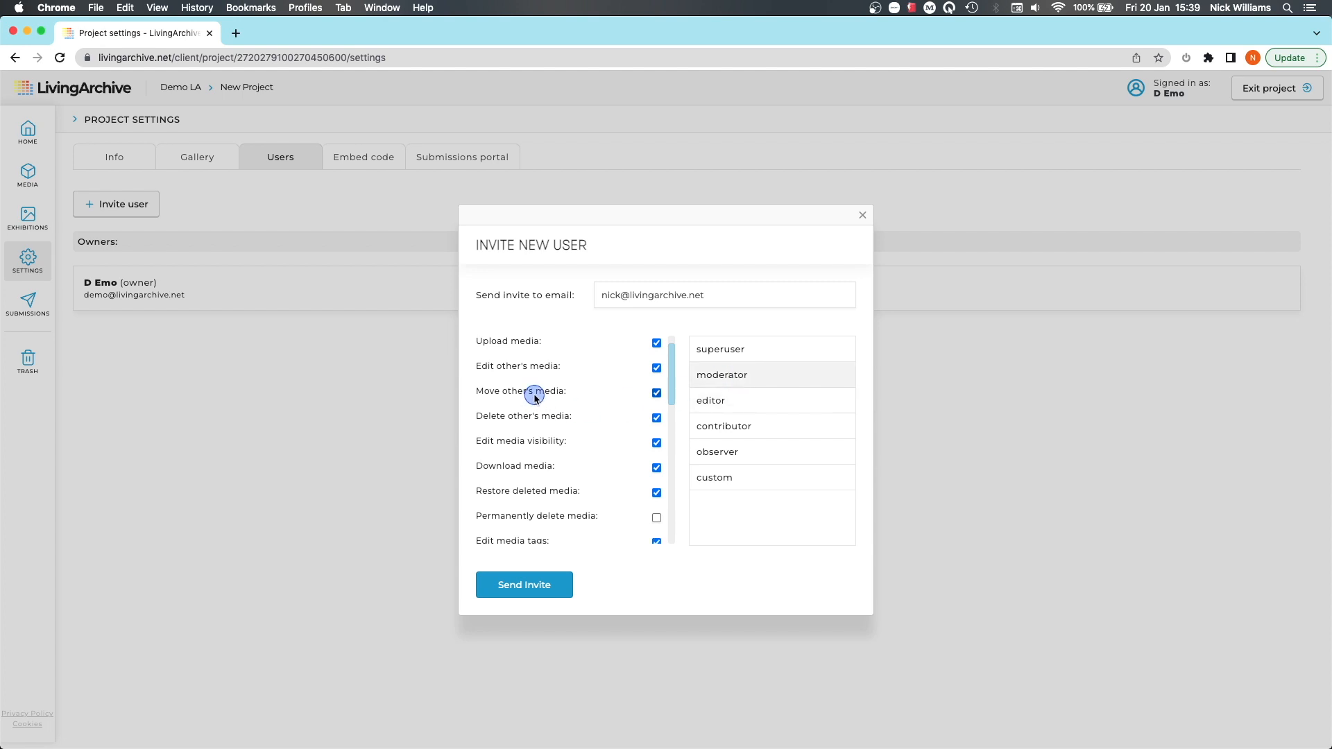
scroll(535, 392, "down", 1)
scroll(534, 398, "up", 3)
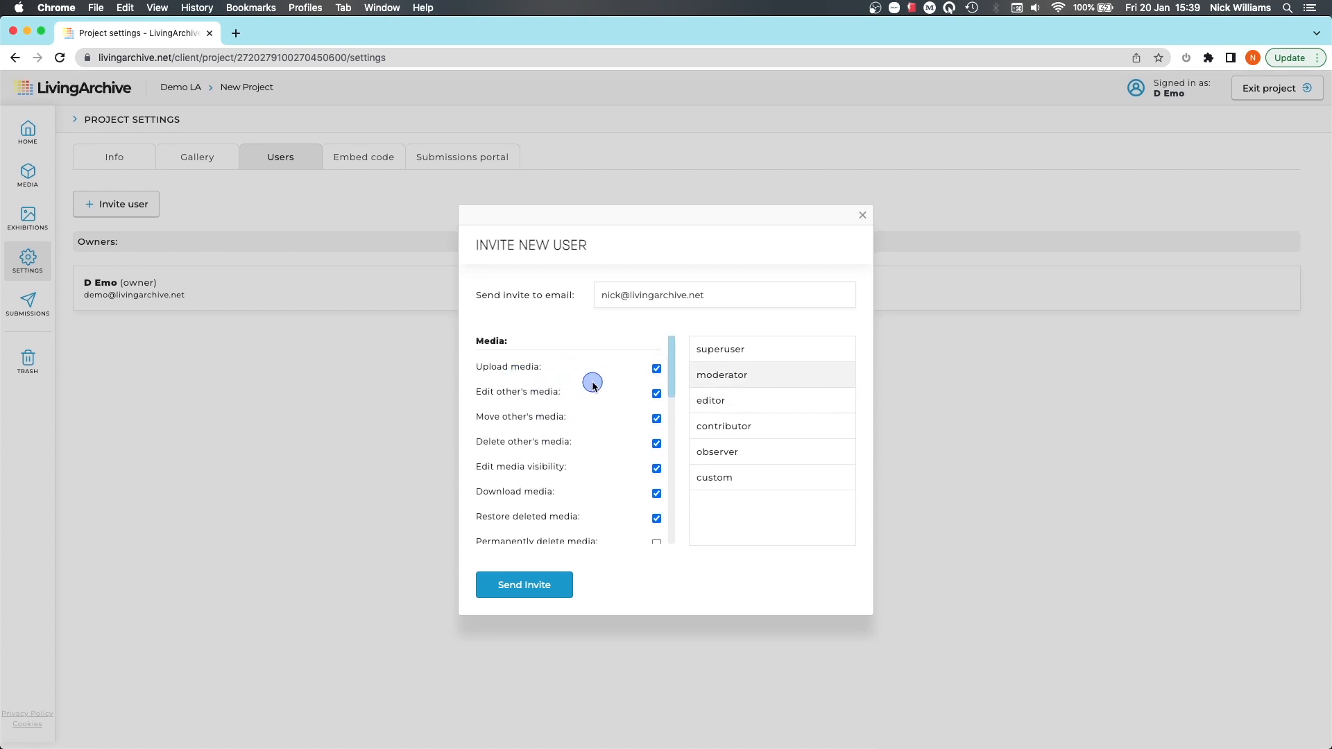
left_click(656, 444)
scroll(589, 455, "down", 3)
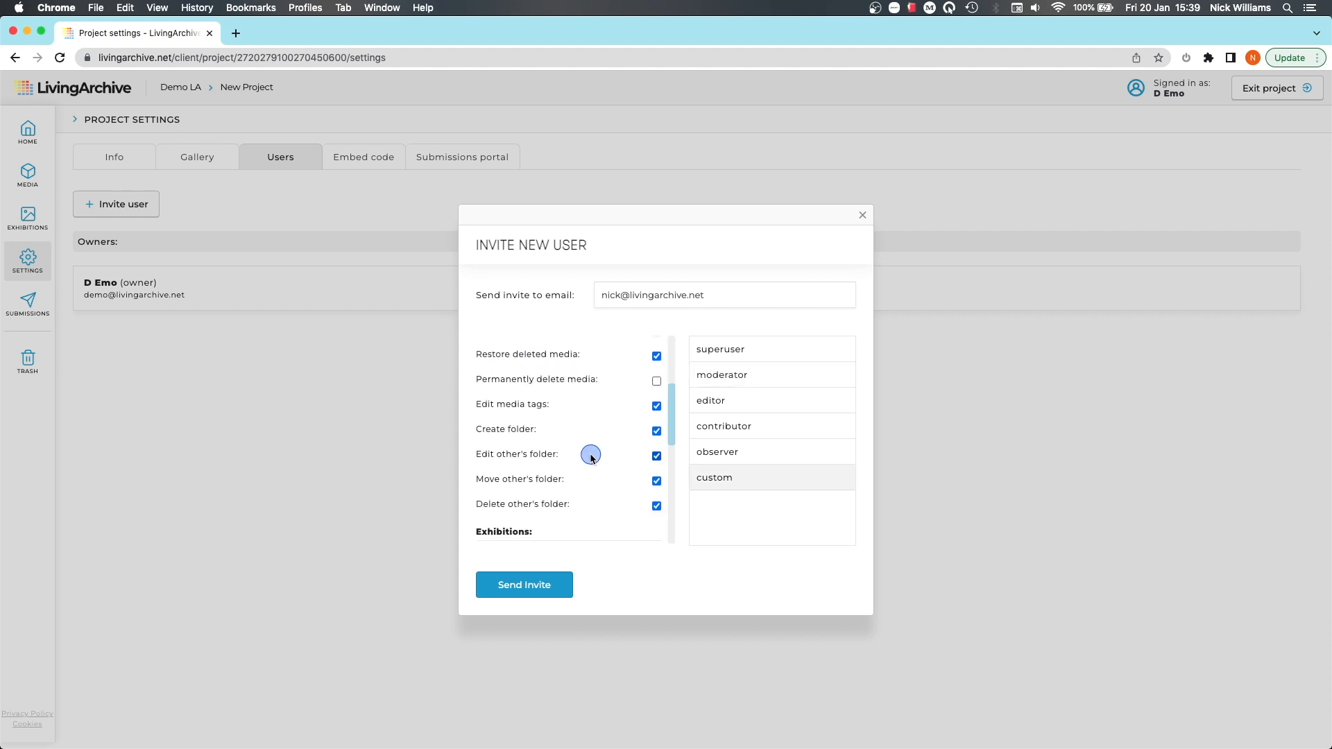
left_click(654, 434)
scroll(598, 435, "down", 3)
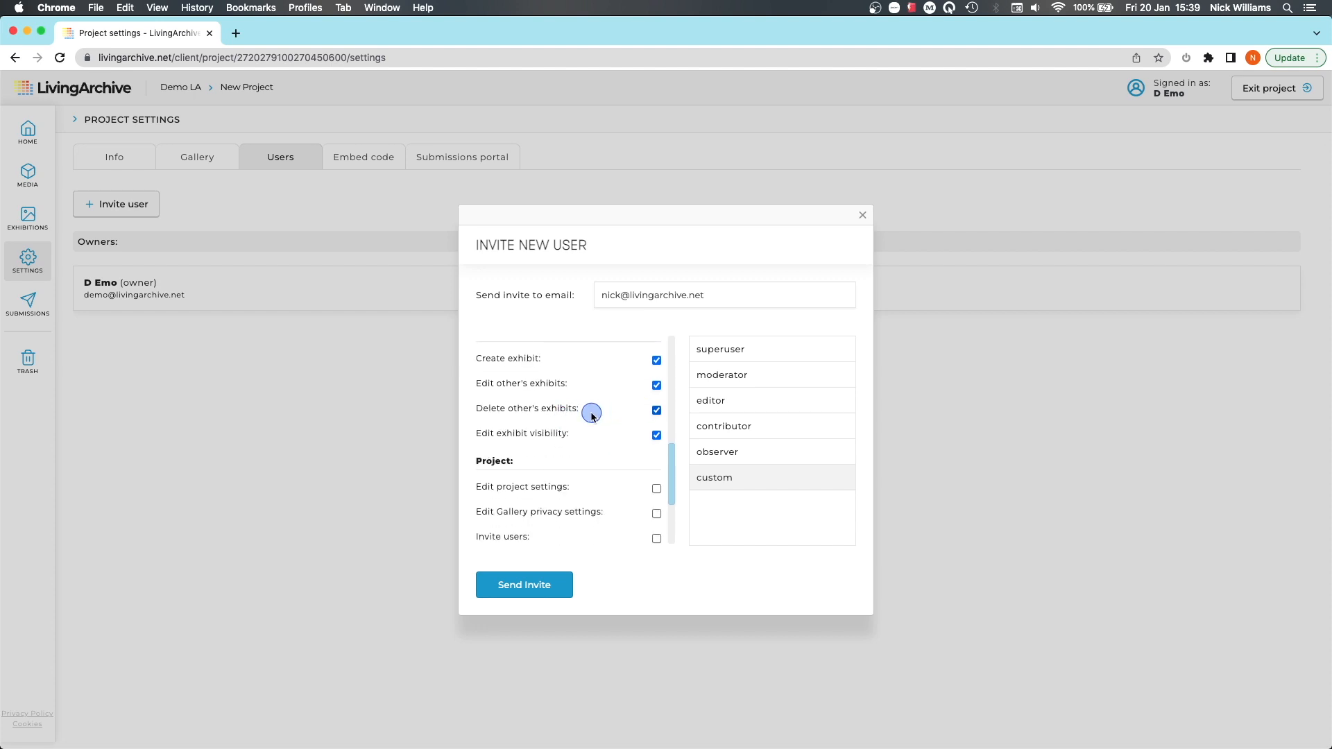
Give the invitee the editor role and send the invitation
left_click(733, 403)
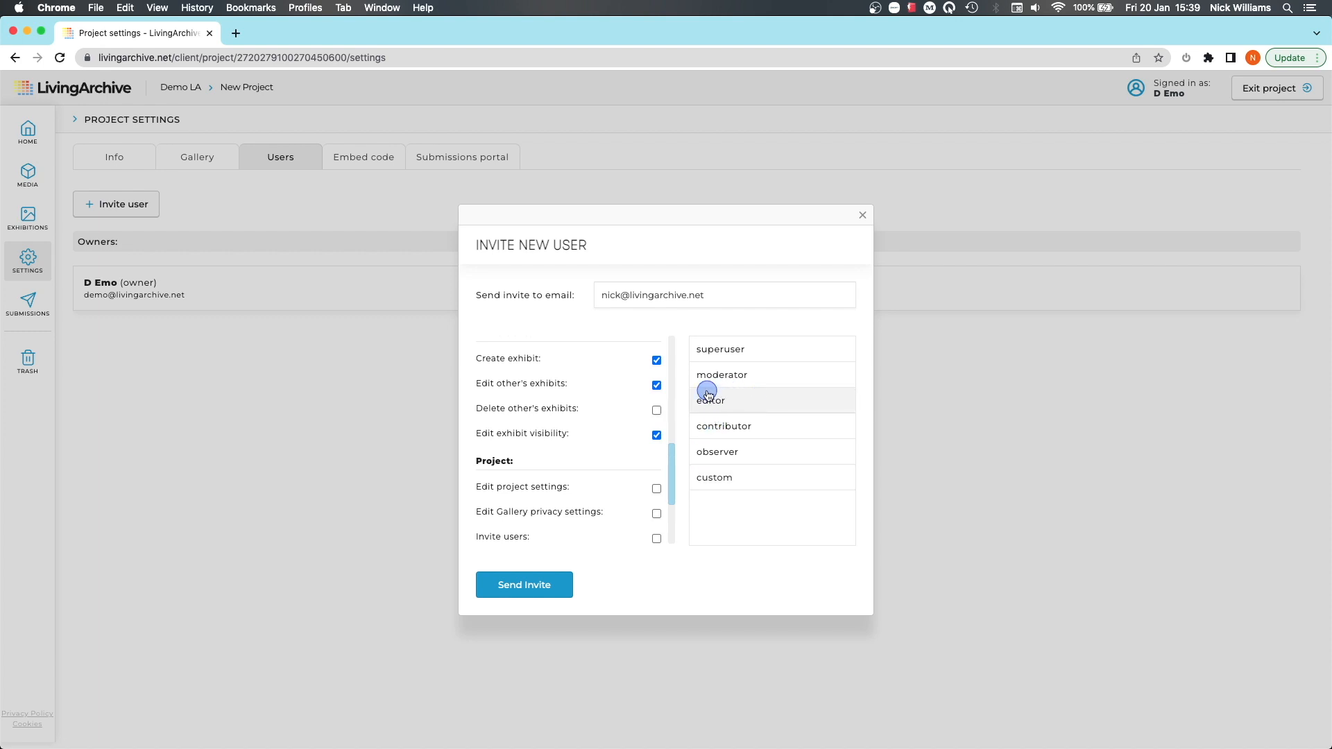
left_click(532, 584)
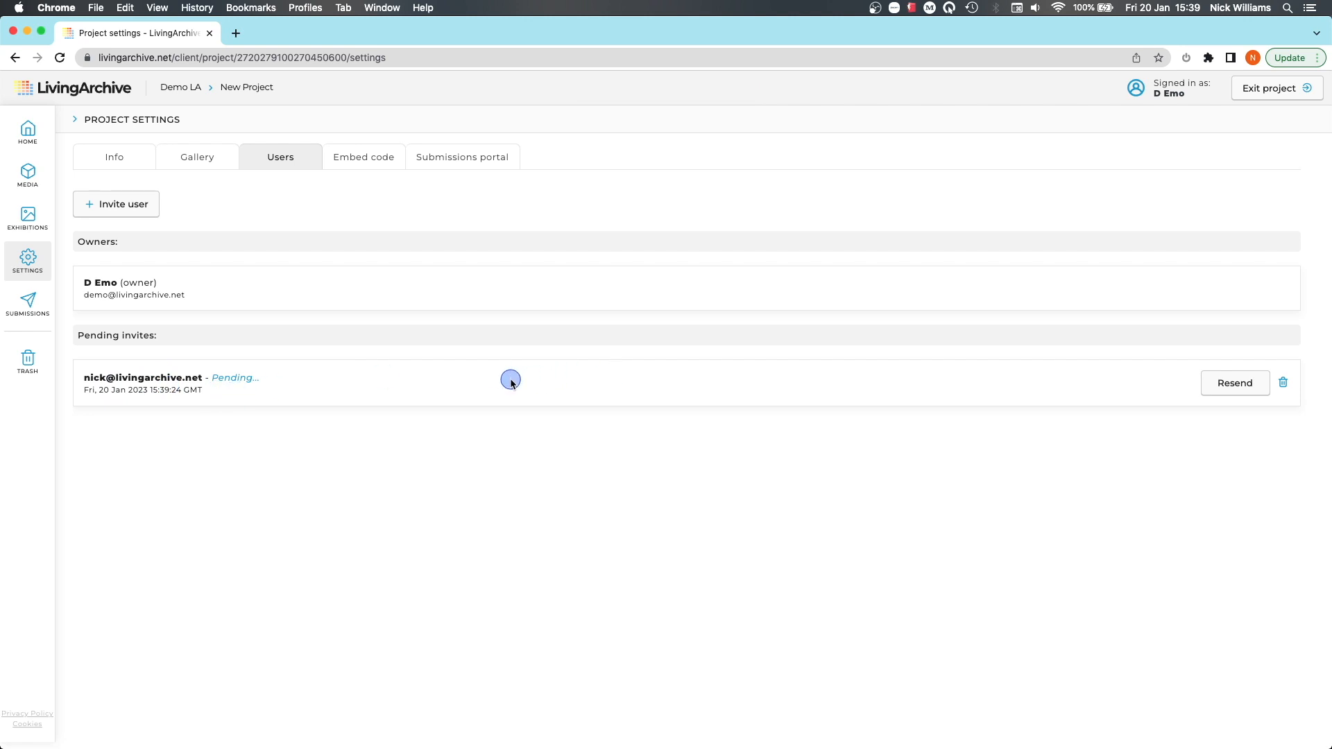
Inspect the details of the 054 and 090 Snow Queen images and Dr Frankenstein (1) in the project's media
left_click(26, 179)
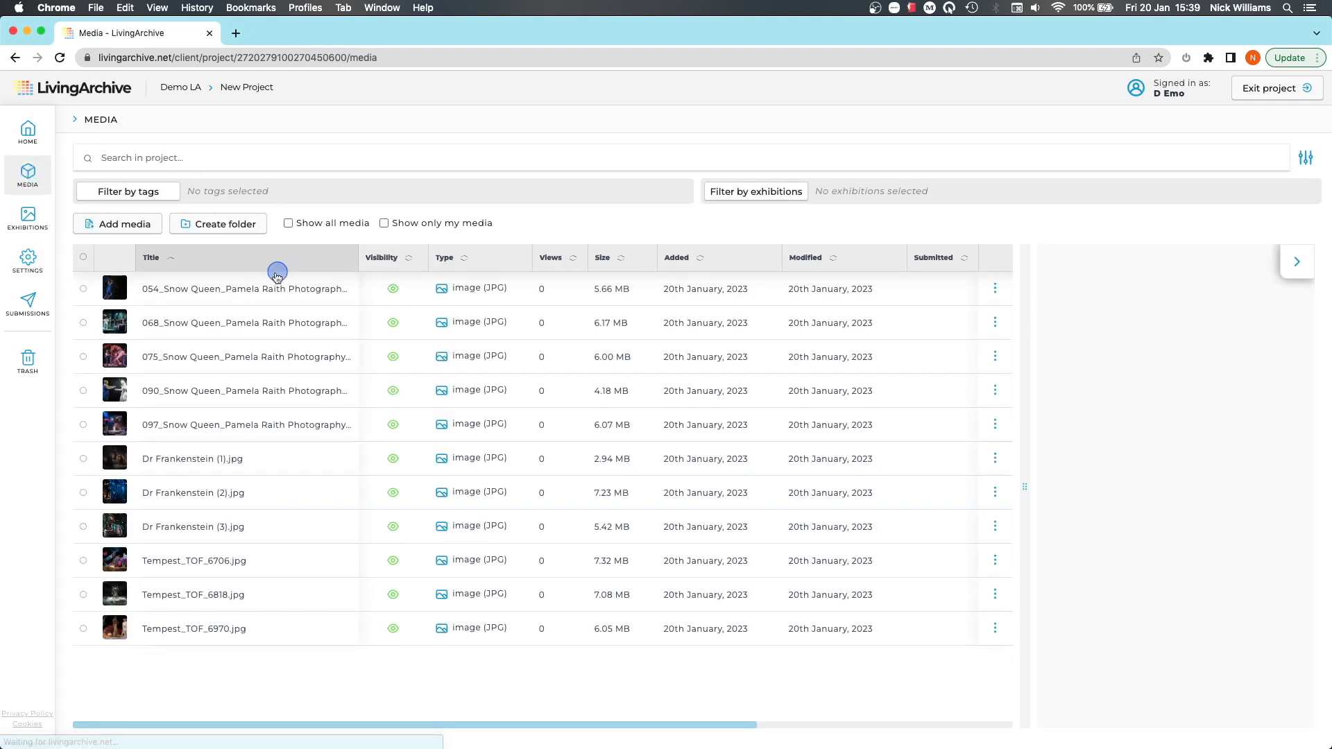
left_click(190, 286)
left_click(235, 390)
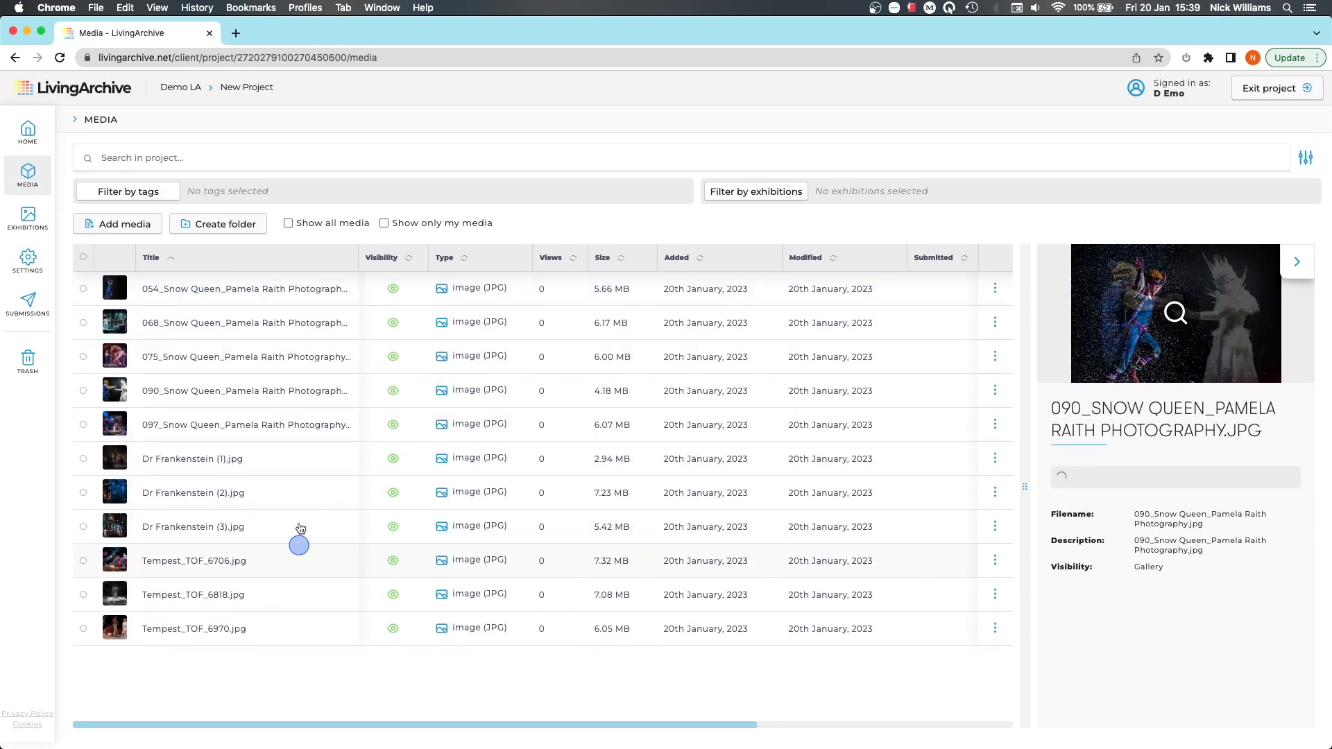
left_click(366, 458)
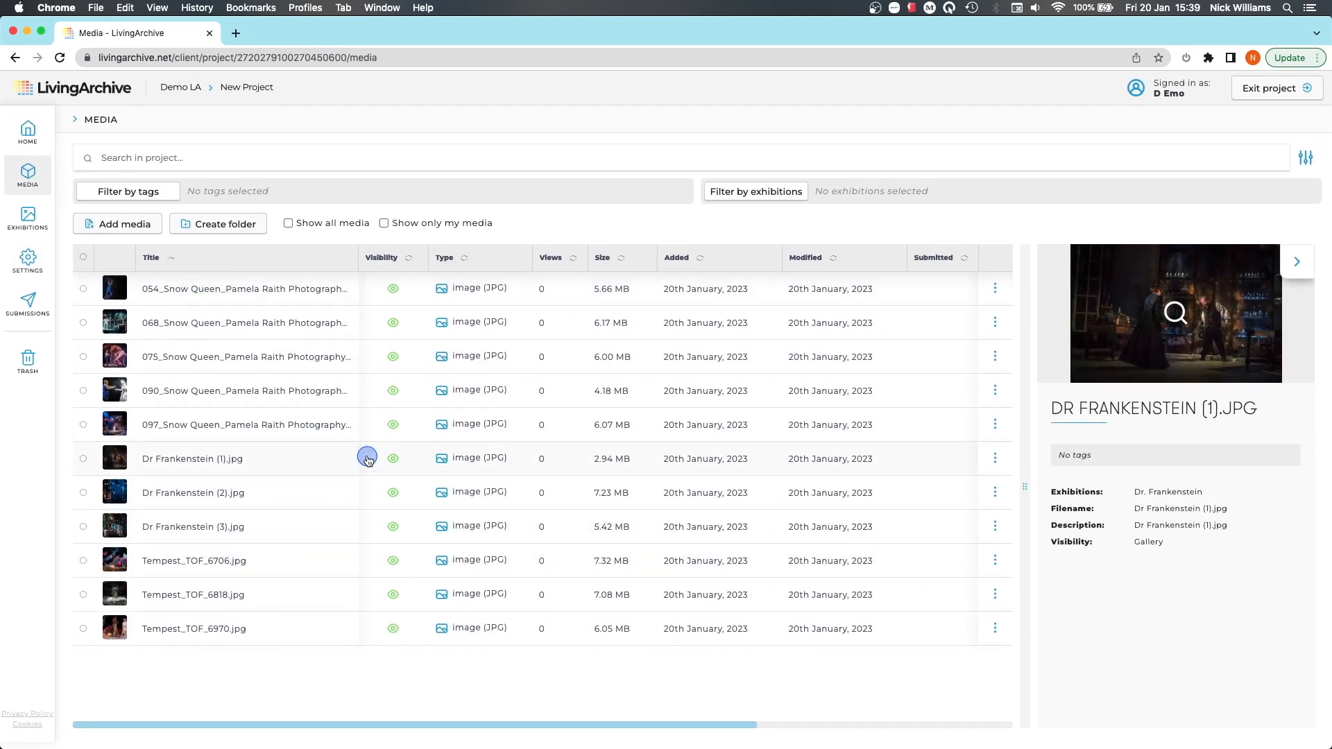